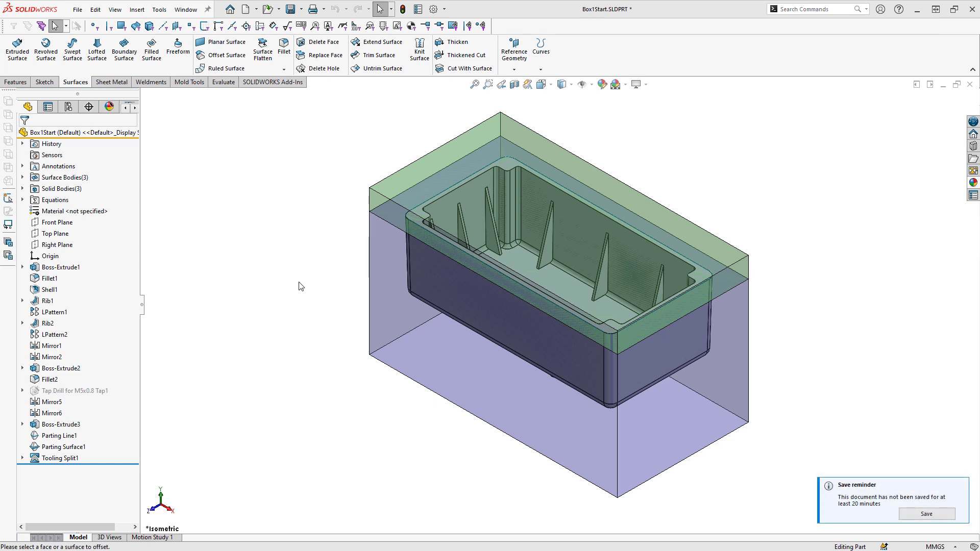
Orbit and zoom to a straight-on front view of the block, cavity and red tap-drill pin
middle_drag(301, 321, 332, 244)
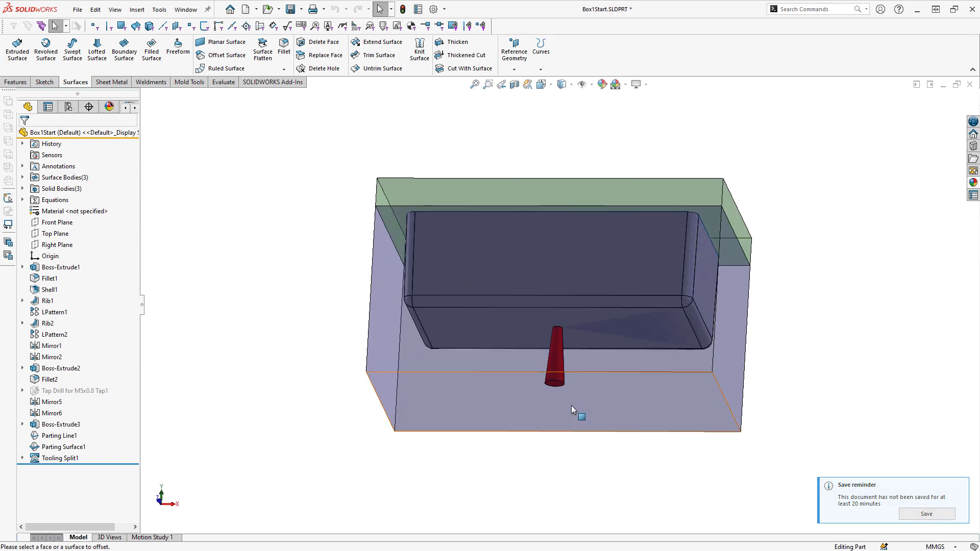
scroll(571, 405, down, 8)
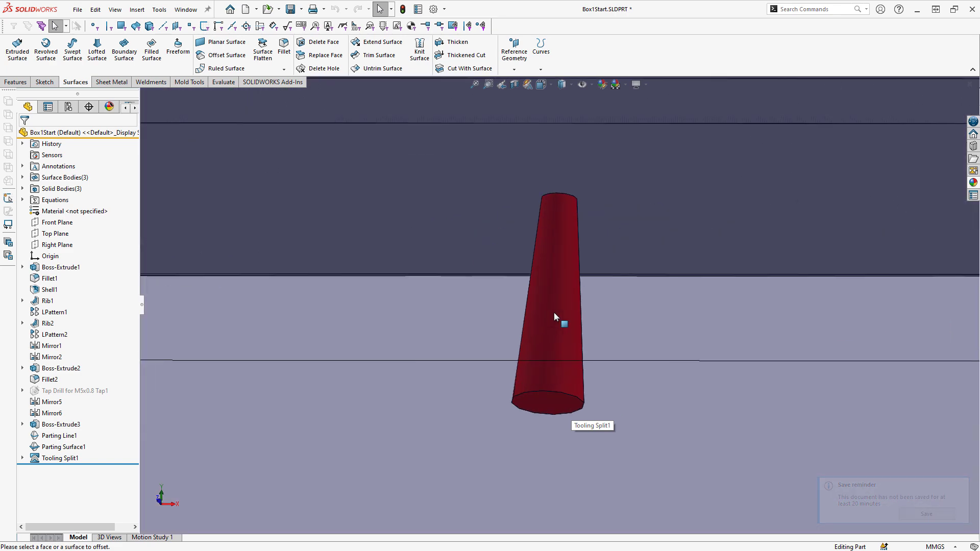
middle_drag(554, 312, 553, 334)
scroll(553, 334, up, 5)
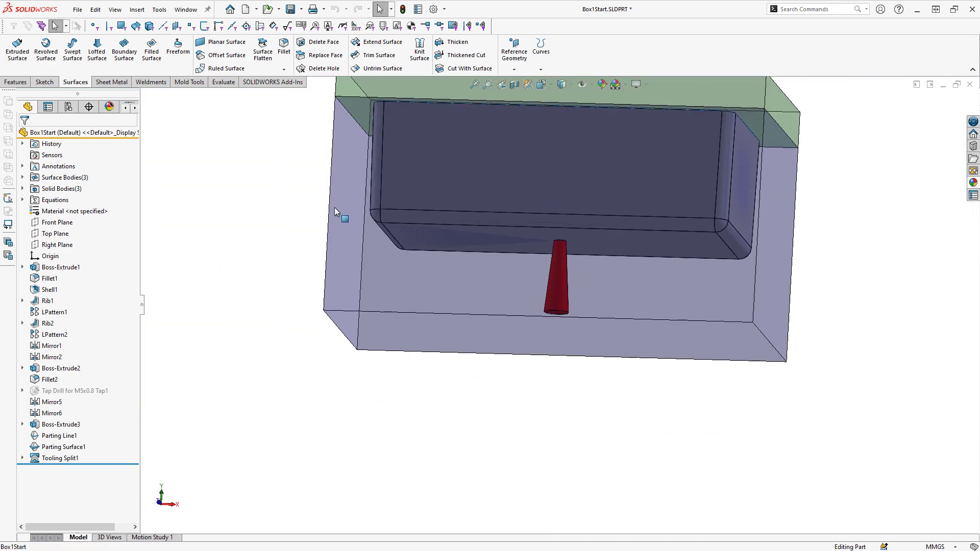
middle_drag(340, 165, 347, 196)
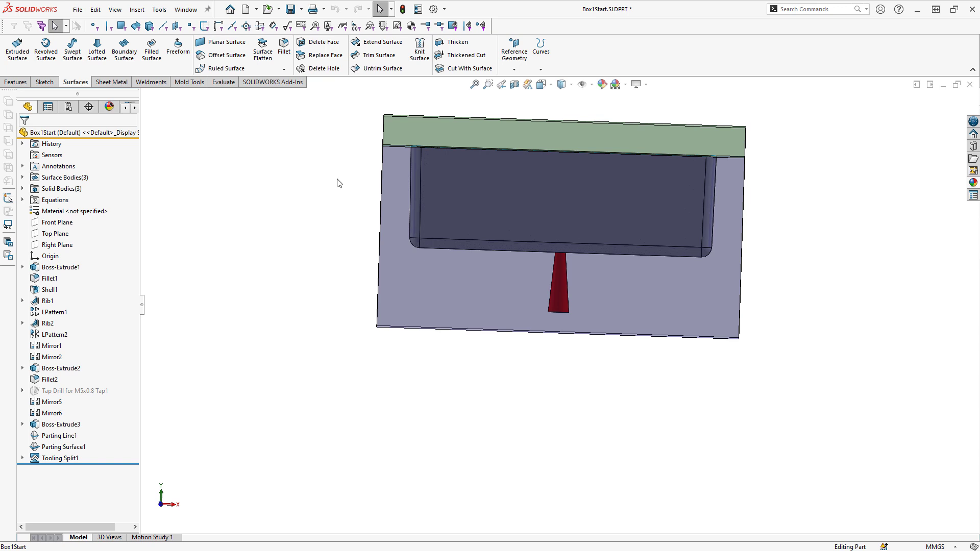
Offset the part's hidden bottom face (Face@Boss-Extrude1) by 5 mm as a new surface
click(230, 55)
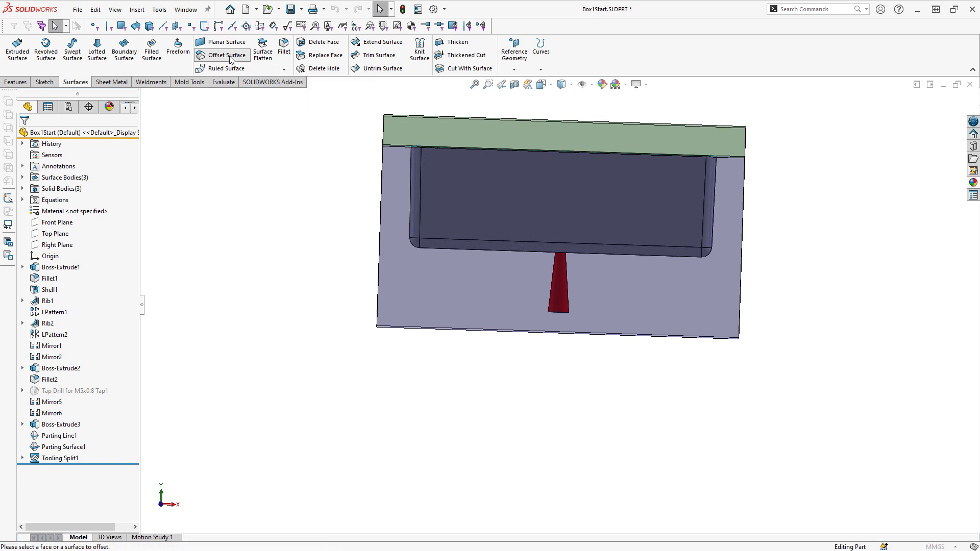
mouse_move(300, 267)
middle_down()
mouse_move(329, 281)
mouse_move(327, 171)
mouse_move(361, 220)
middle_up()
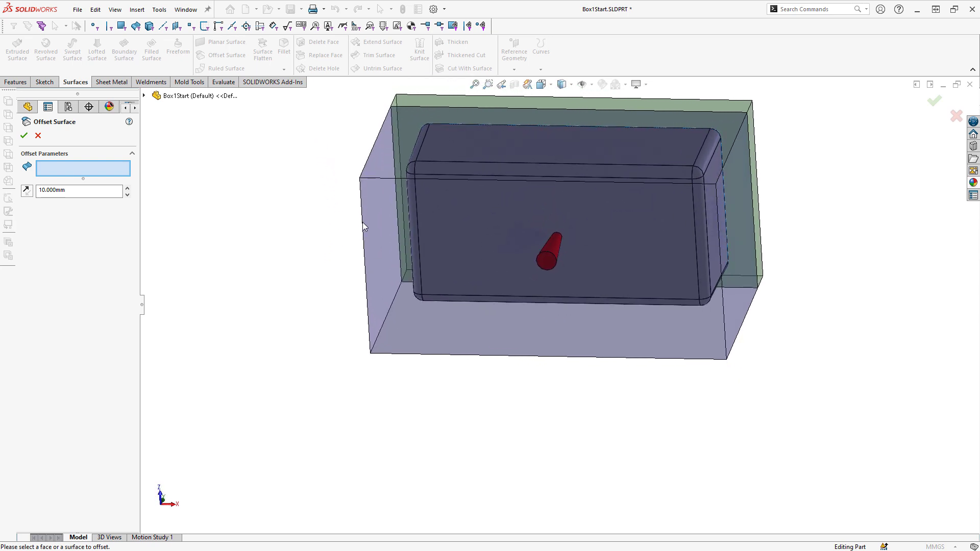
right_click(463, 240)
click(505, 273)
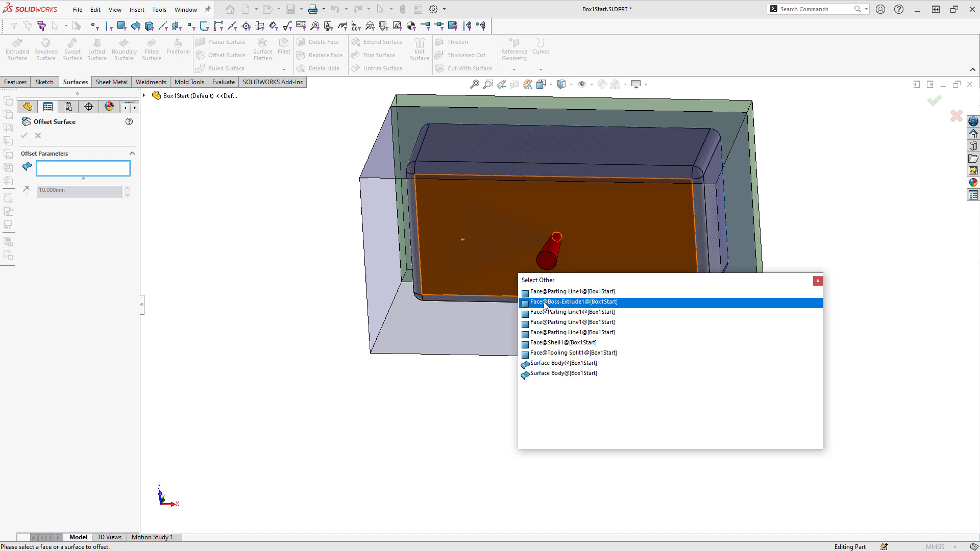
click(546, 305)
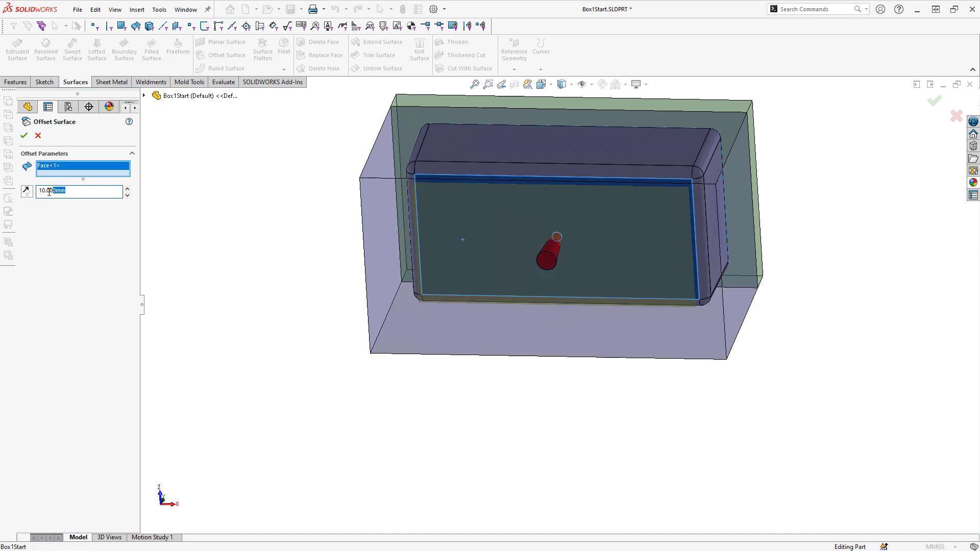
text(5)
key(Return)
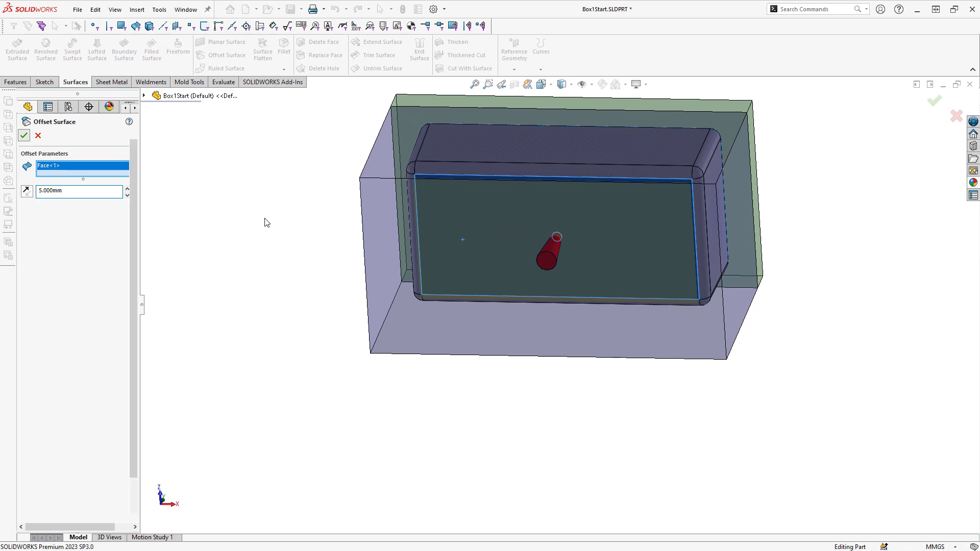
middle_drag(313, 173, 302, 304)
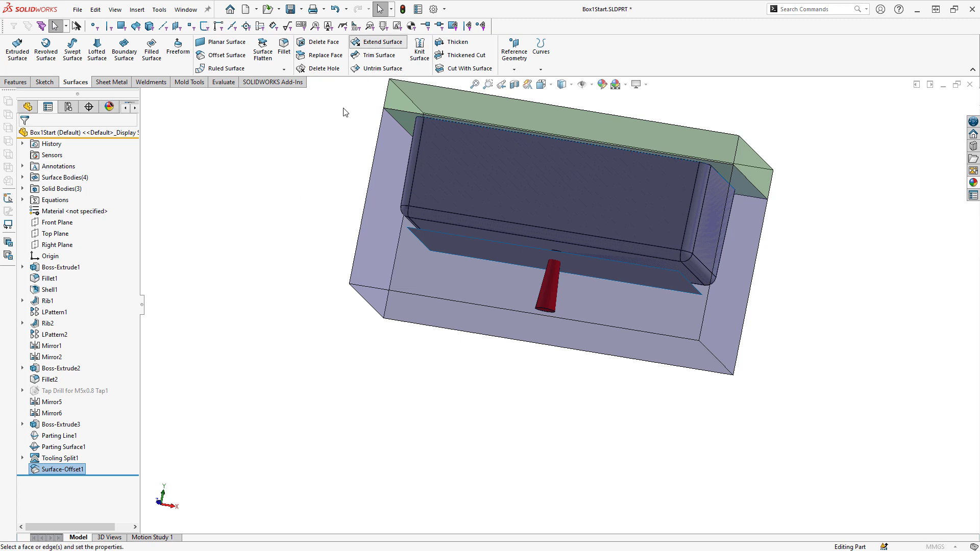
Extend the offset surface by 39 mm into a flat sheet crossing the mold block
click(377, 43)
click(467, 244)
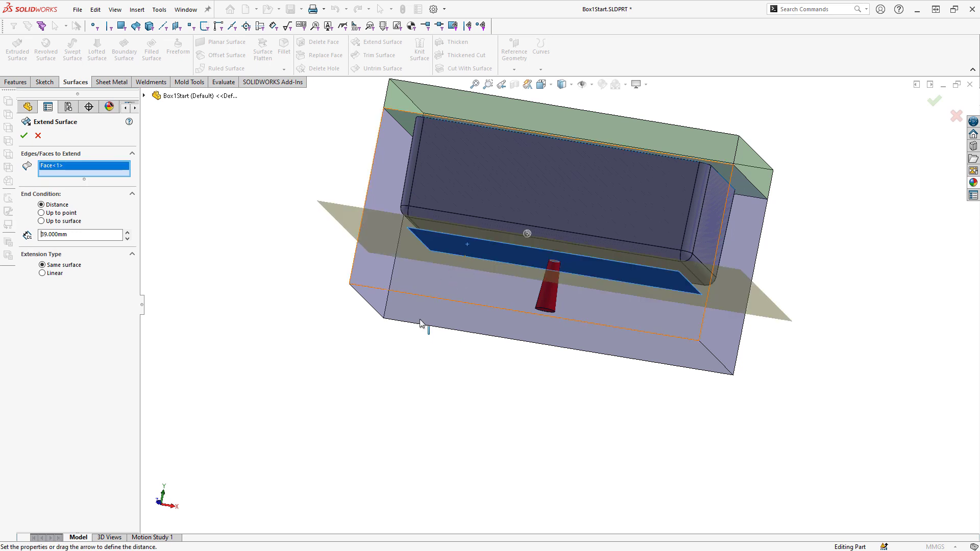
middle_drag(422, 326, 409, 220)
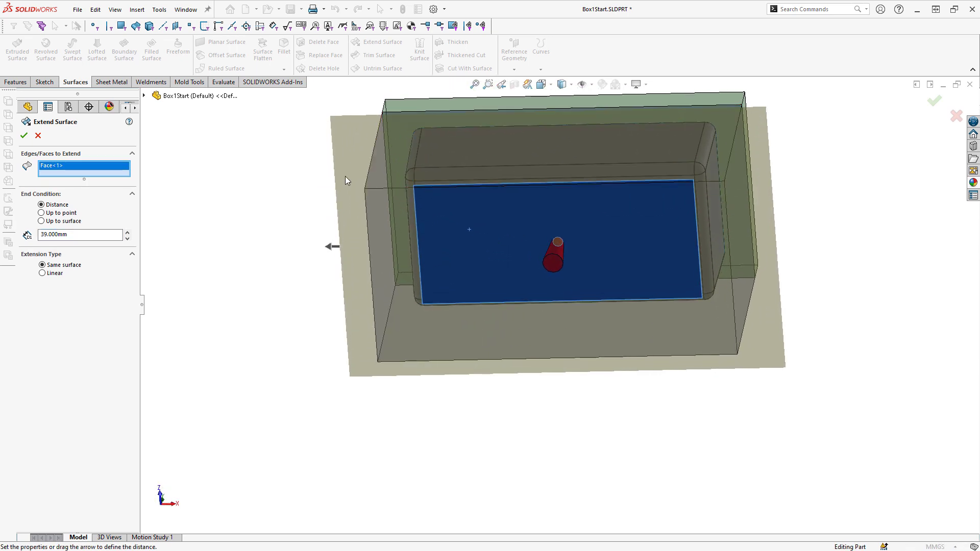
mouse_move(348, 261)
middle_down()
mouse_move(361, 230)
mouse_move(348, 265)
middle_up()
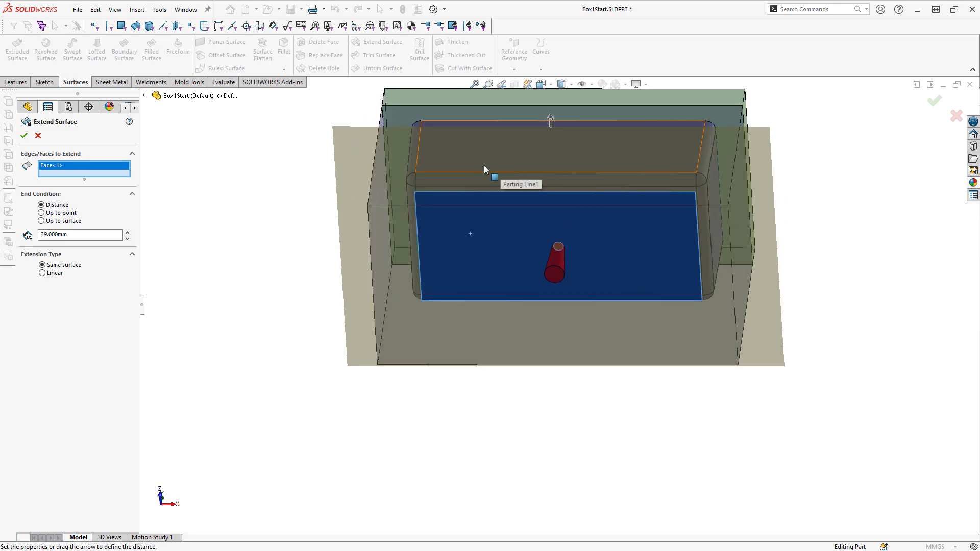
middle_drag(493, 175, 495, 222)
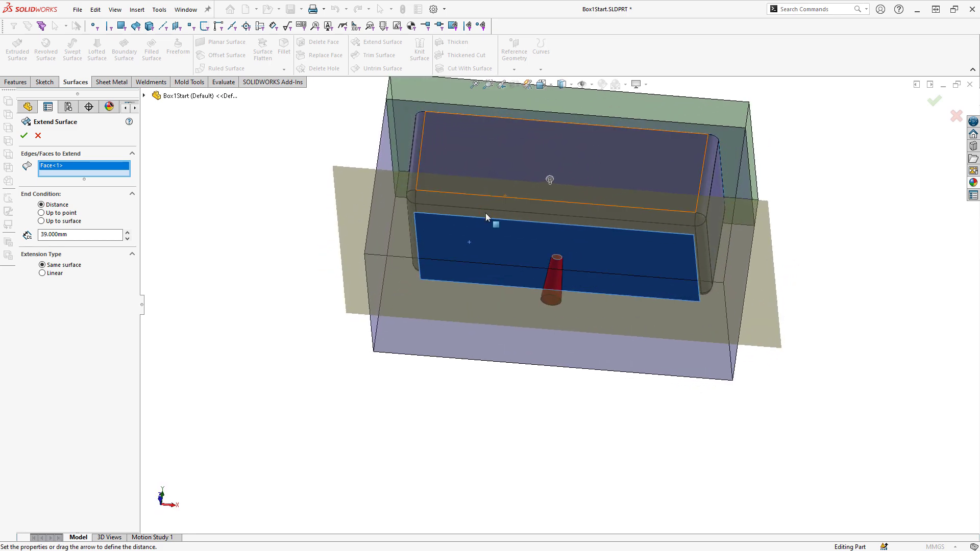
click(24, 136)
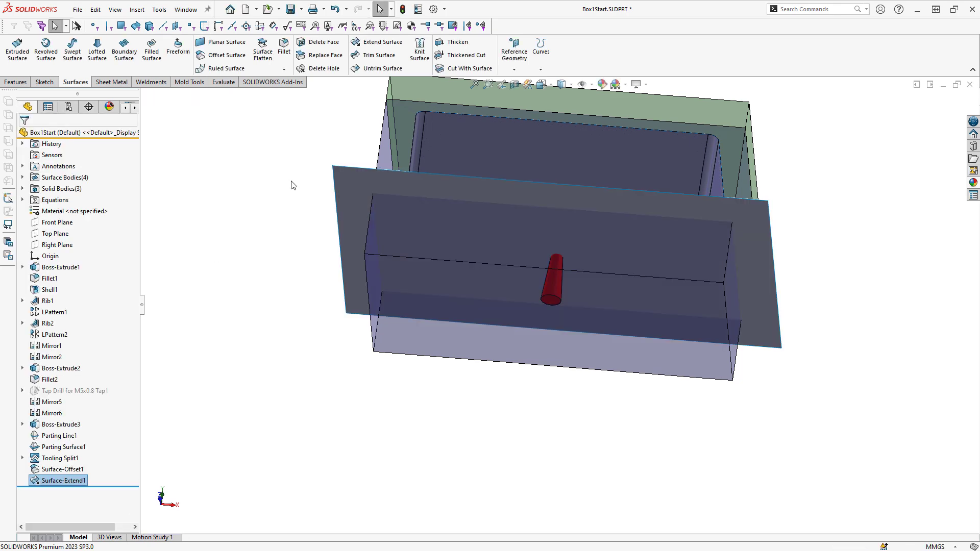
Start a Split feature using the Assembly_MM template for the resulting bodies
middle_drag(292, 193, 284, 300)
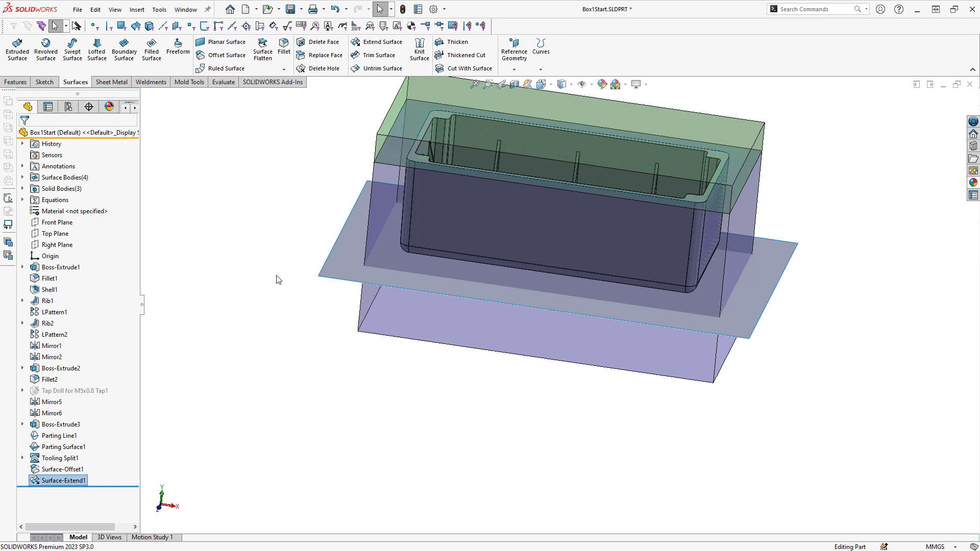
click(136, 10)
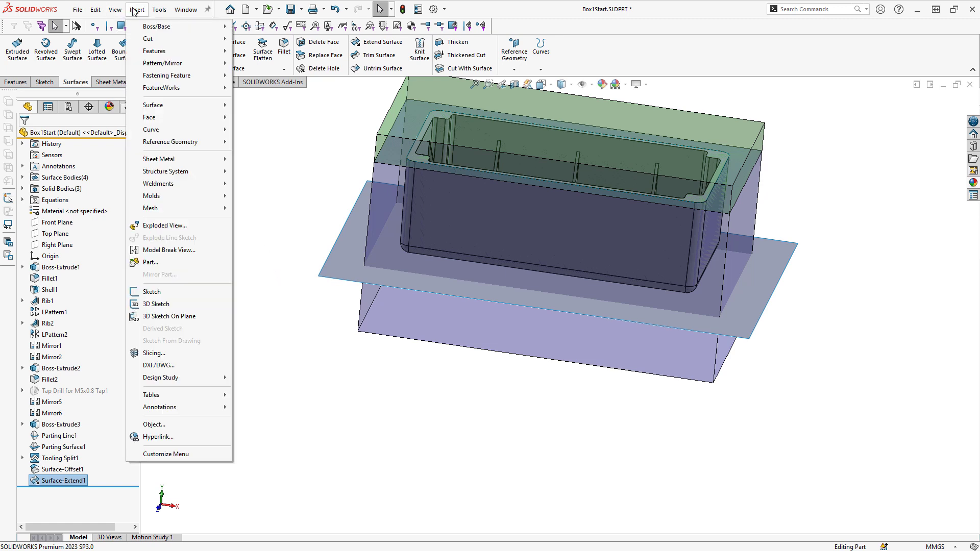
mouse_move(174, 51)
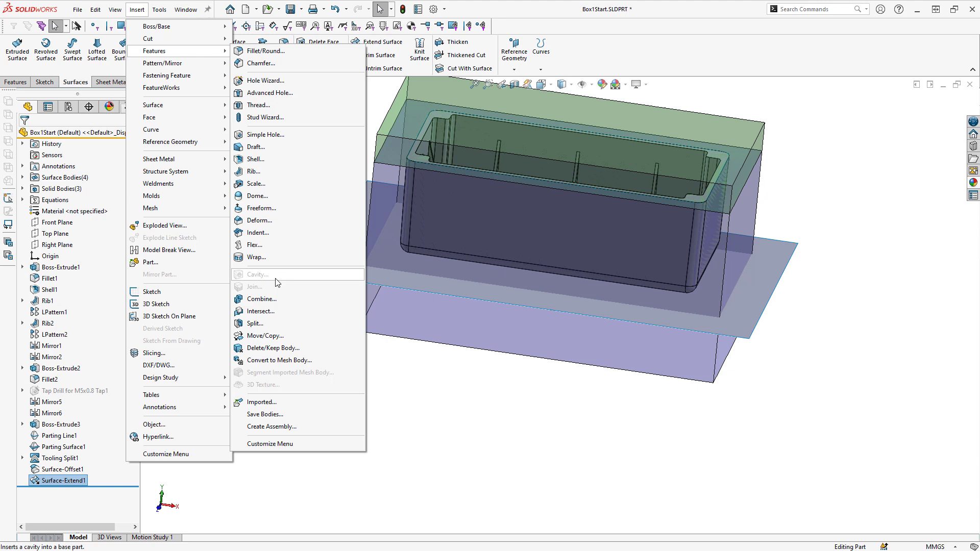
click(260, 324)
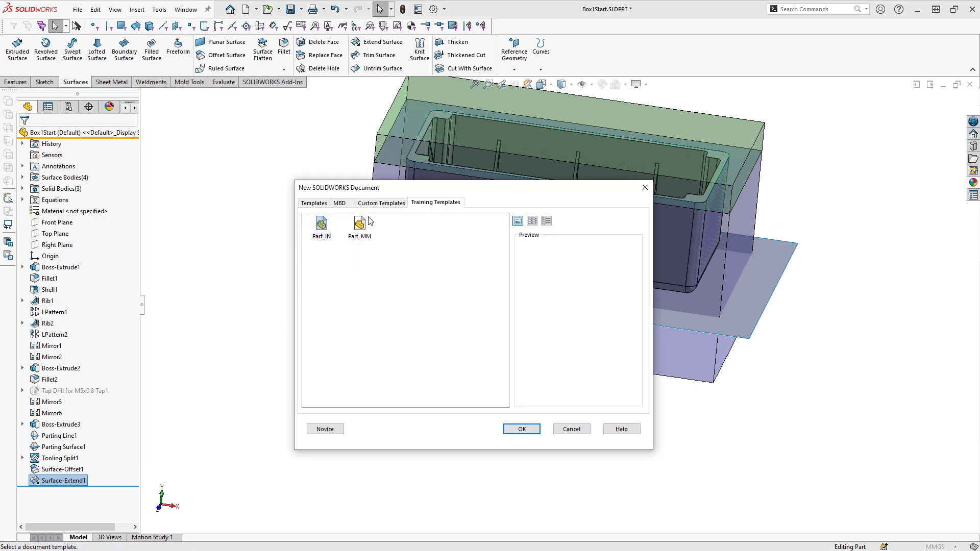
double_click(363, 224)
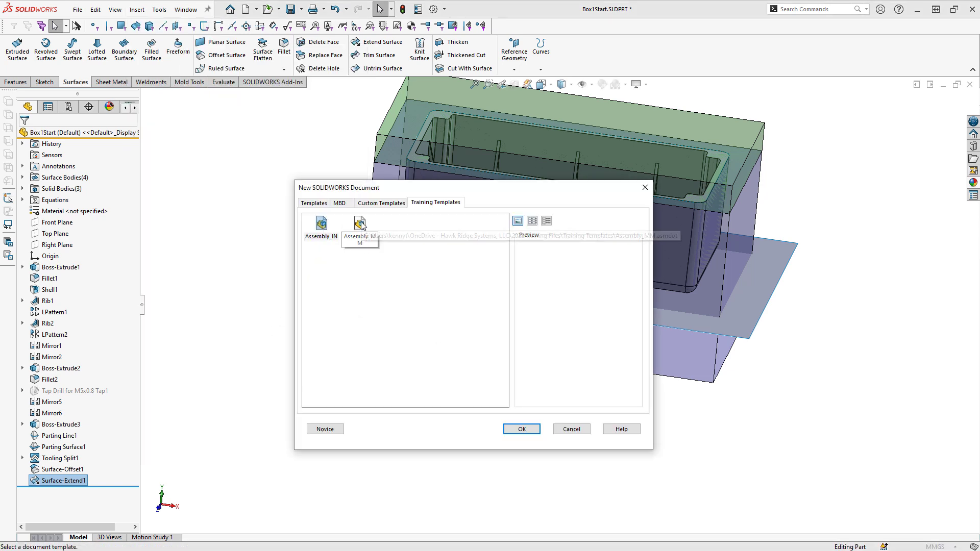
double_click(360, 223)
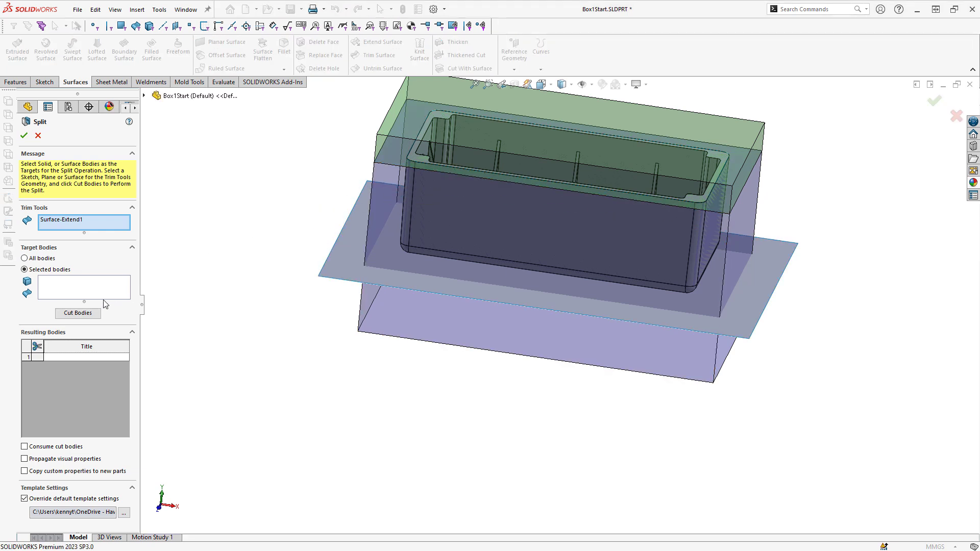
Cut LowerMoldHalf with Surface-Extend1, keeping both resulting bodies
click(78, 287)
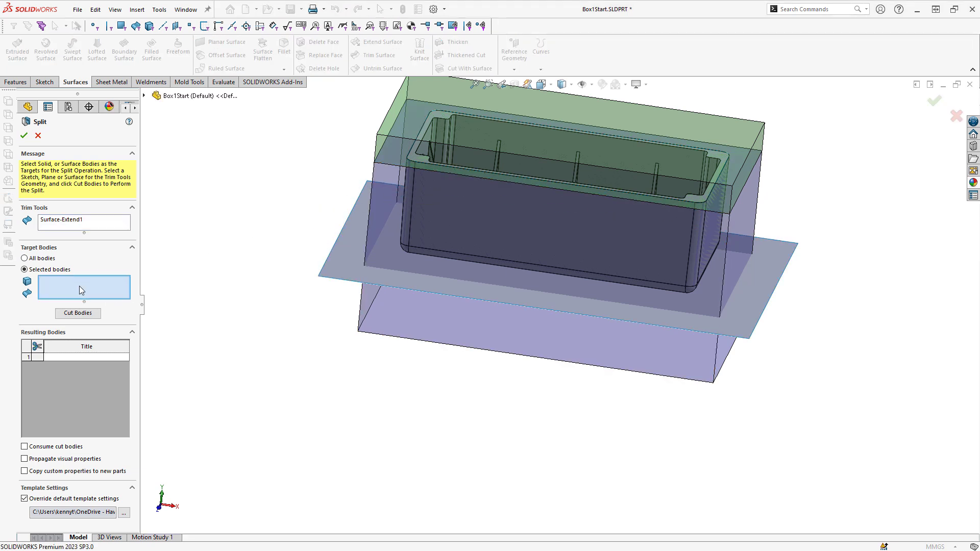
click(384, 177)
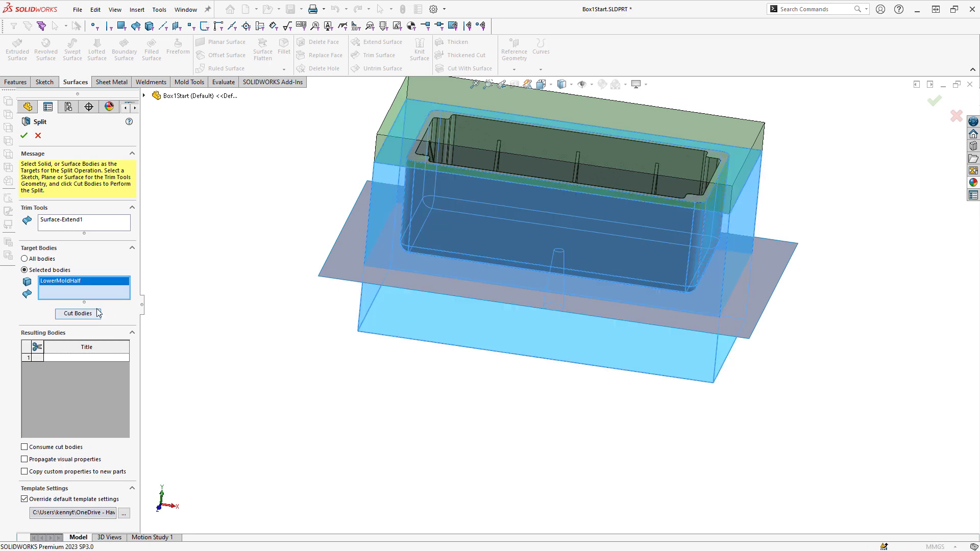
click(87, 316)
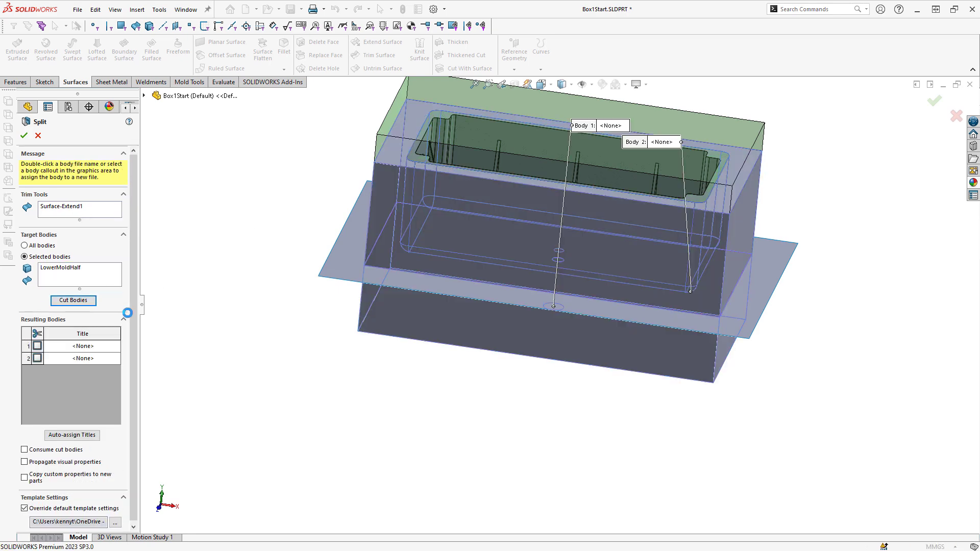
click(38, 347)
click(37, 359)
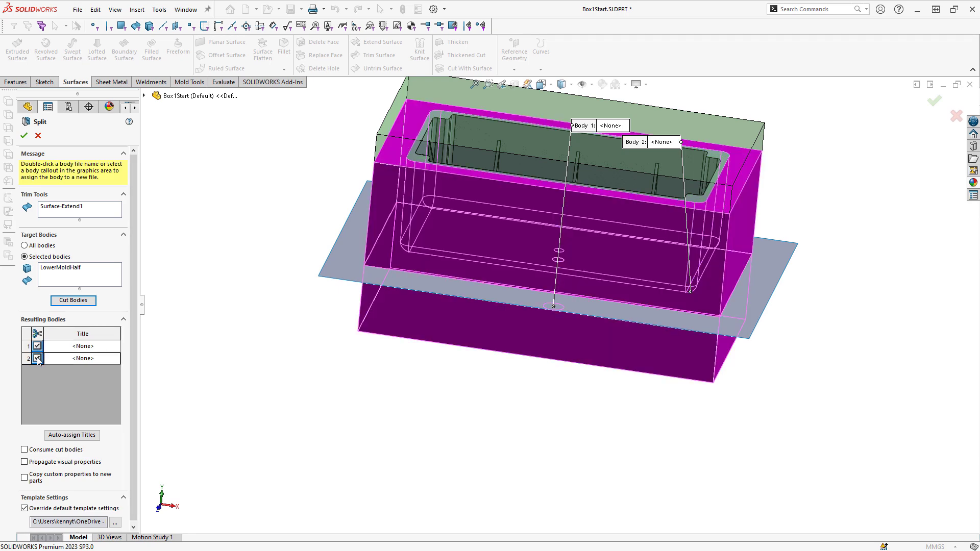
middle_drag(246, 317, 247, 274)
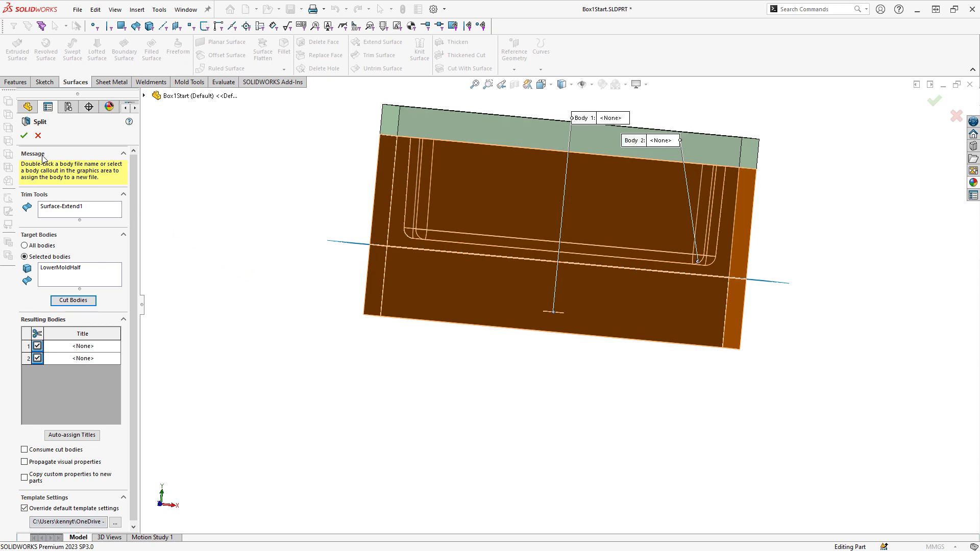
click(24, 135)
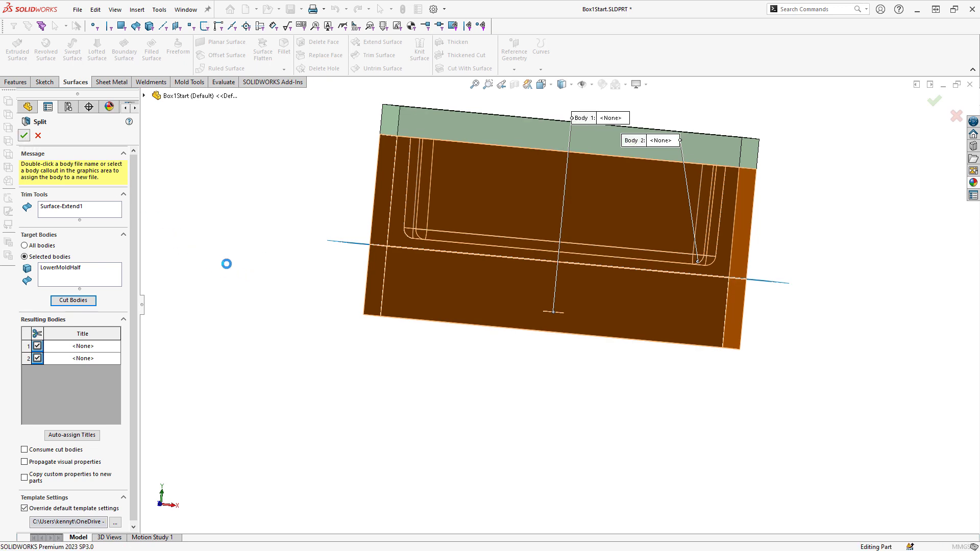
middle_drag(248, 231, 255, 263)
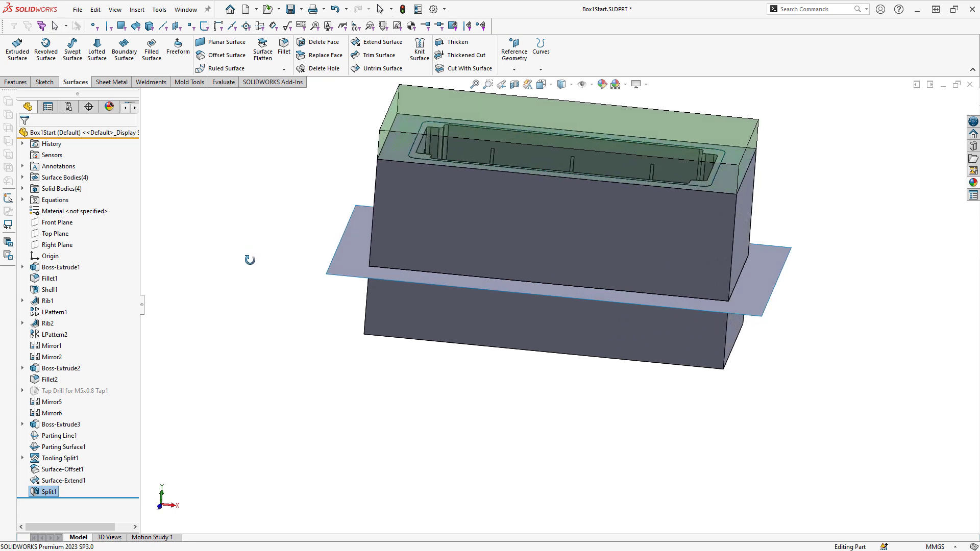
Hide the offset surface and clear the selection
click(341, 259)
click(397, 234)
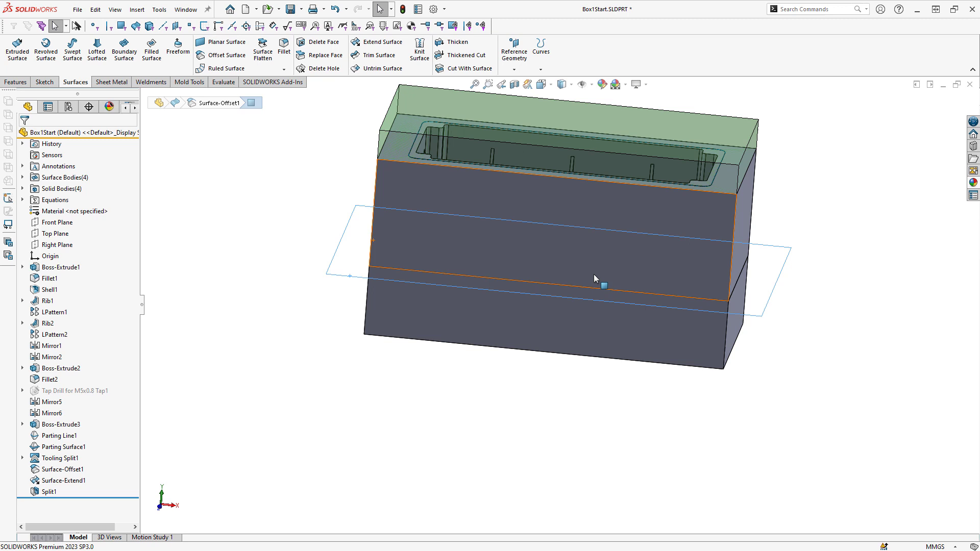
key(Escape)
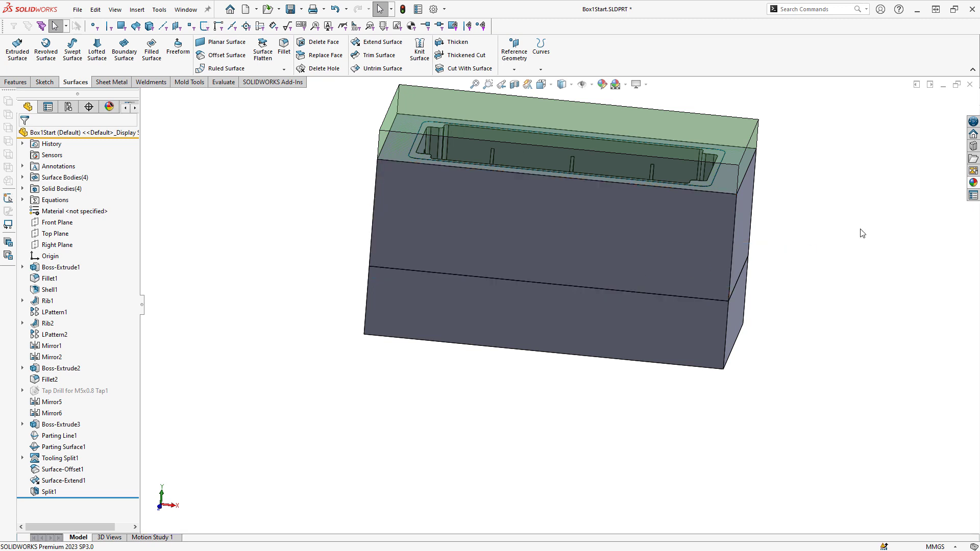
Apply blue glass to the middle mold body and copper glass to the bottom body
click(973, 183)
drag(868, 358, 633, 252)
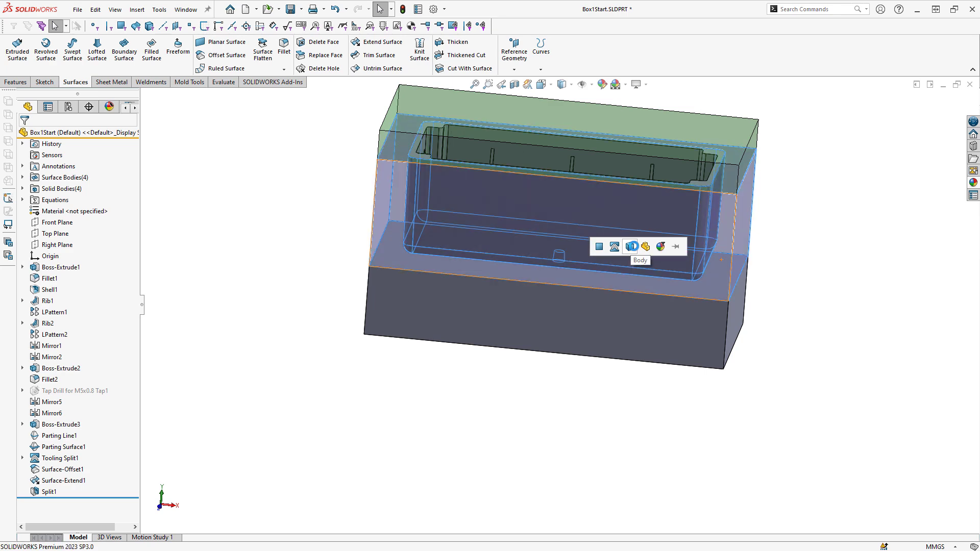
click(632, 248)
click(974, 183)
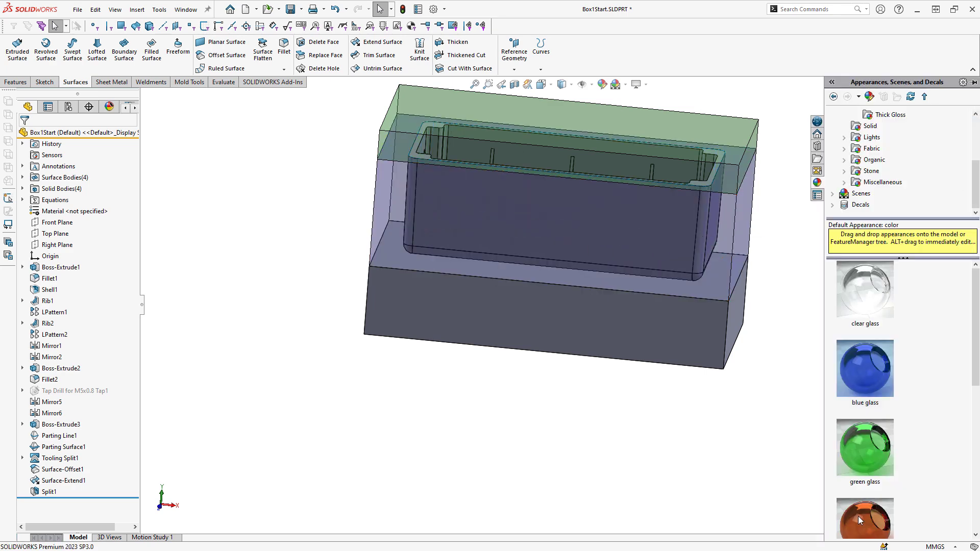
drag(859, 517, 631, 328)
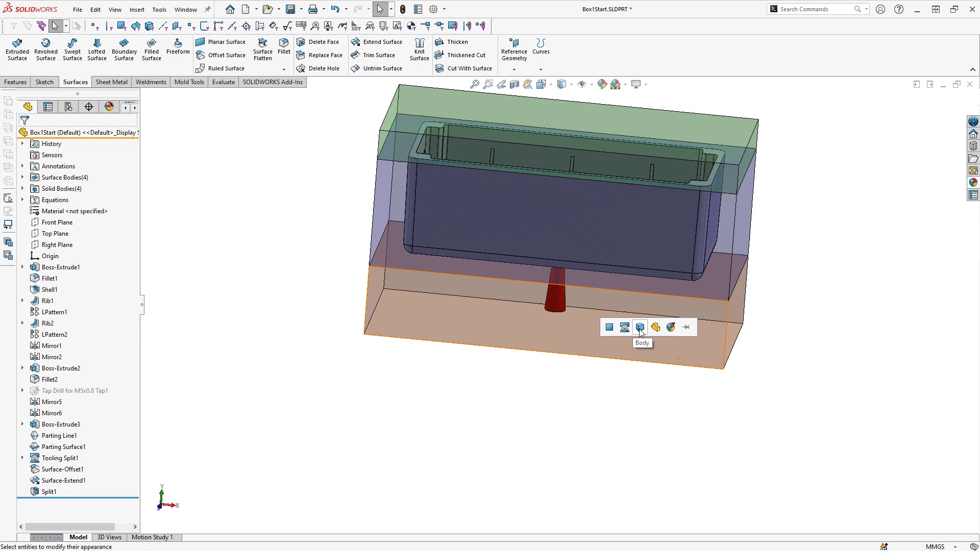
click(641, 328)
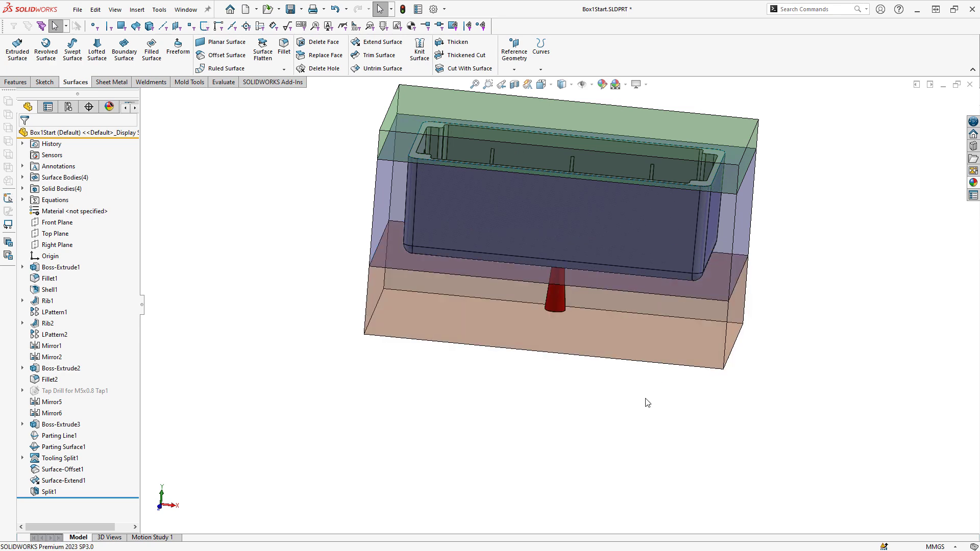
middle_drag(808, 223, 790, 208)
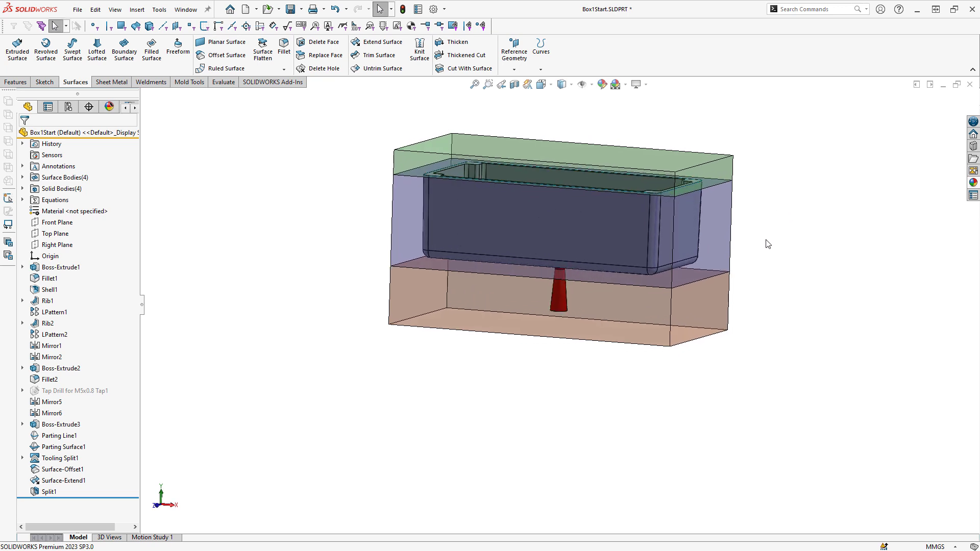
middle_drag(796, 254, 803, 245)
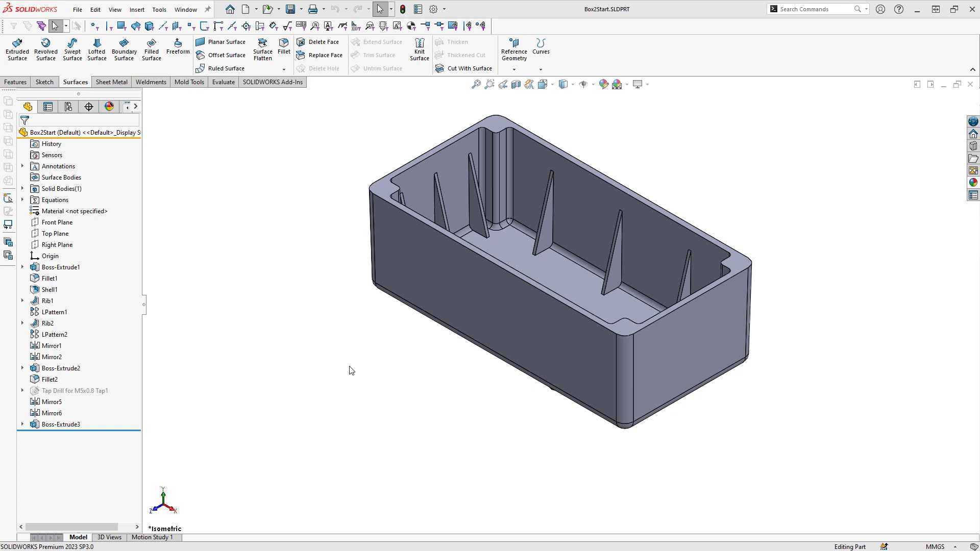
Orbit Box2Start to reveal the red cone beneath the box floor
middle_drag(351, 371, 371, 362)
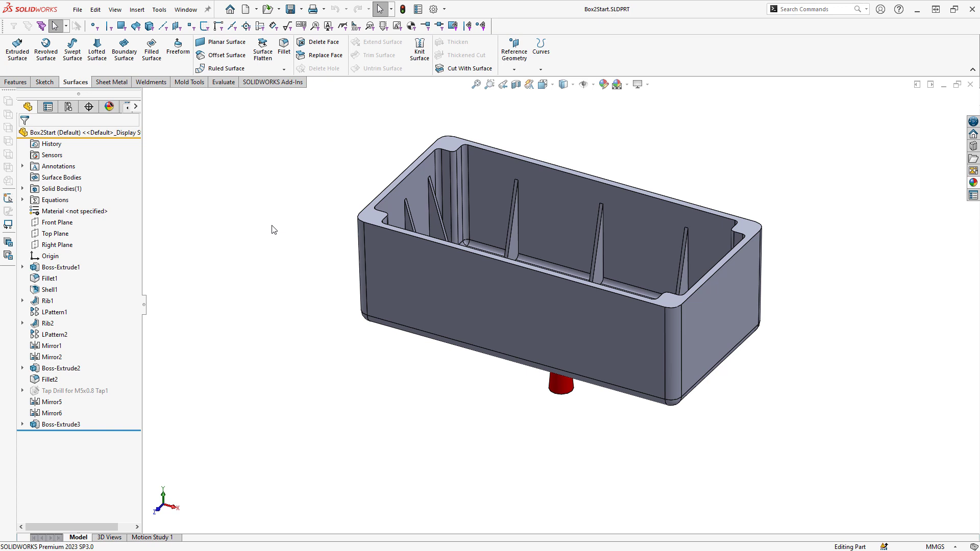
Create a 30 mm Perpendicular to Vector ruled surface along all eight rim edges, pointing outward
click(231, 72)
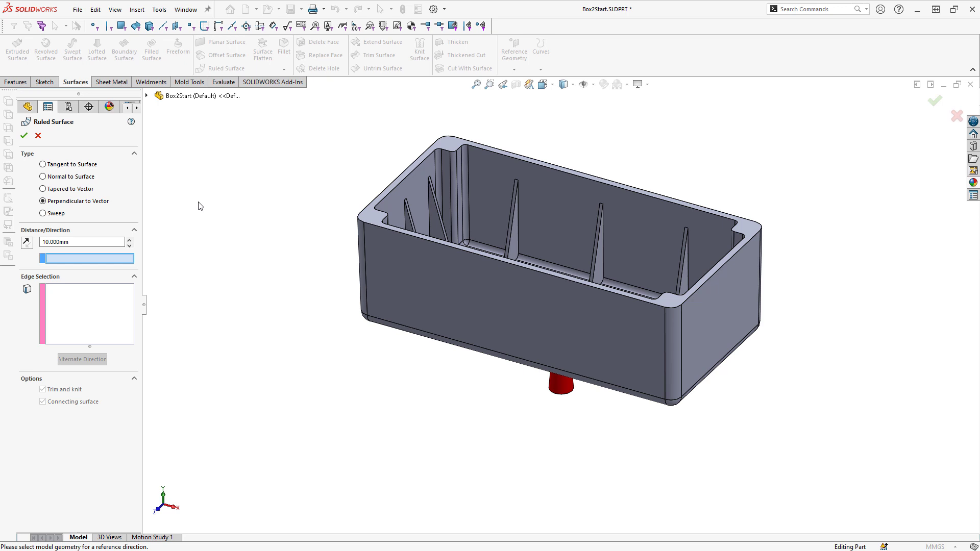
click(373, 221)
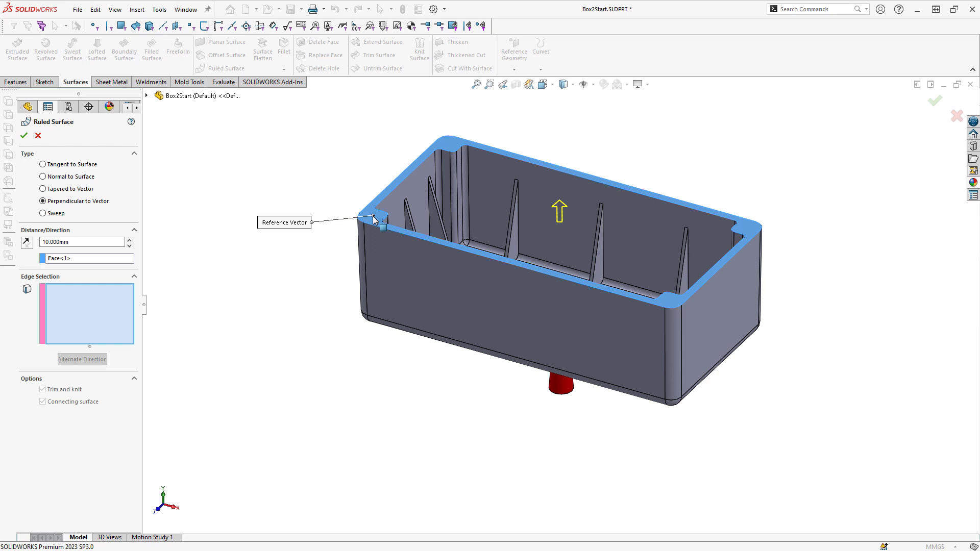
right_click(648, 306)
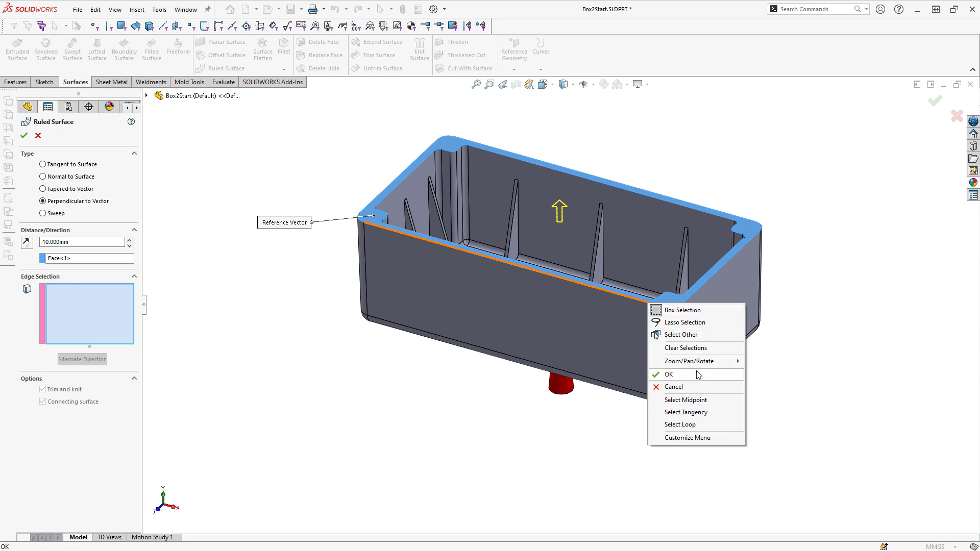
click(703, 416)
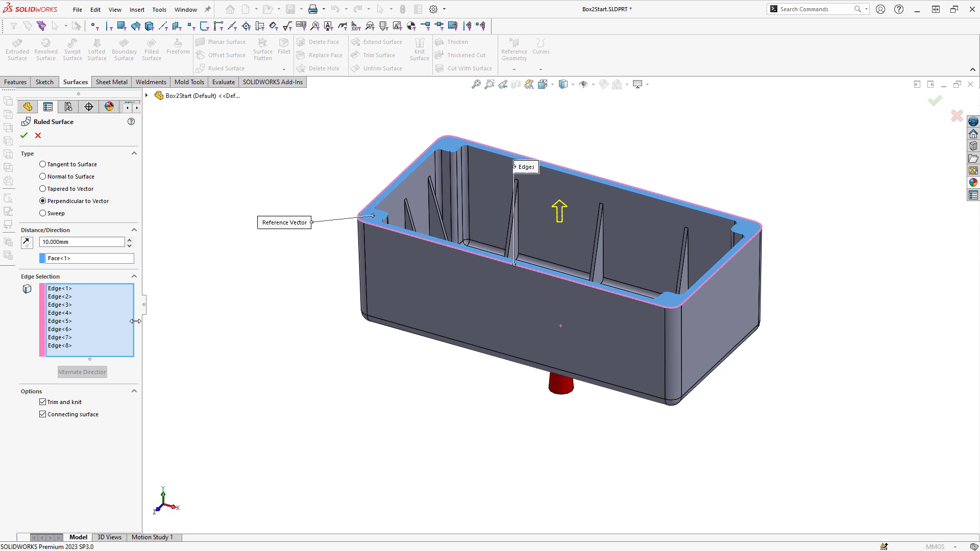
click(66, 289)
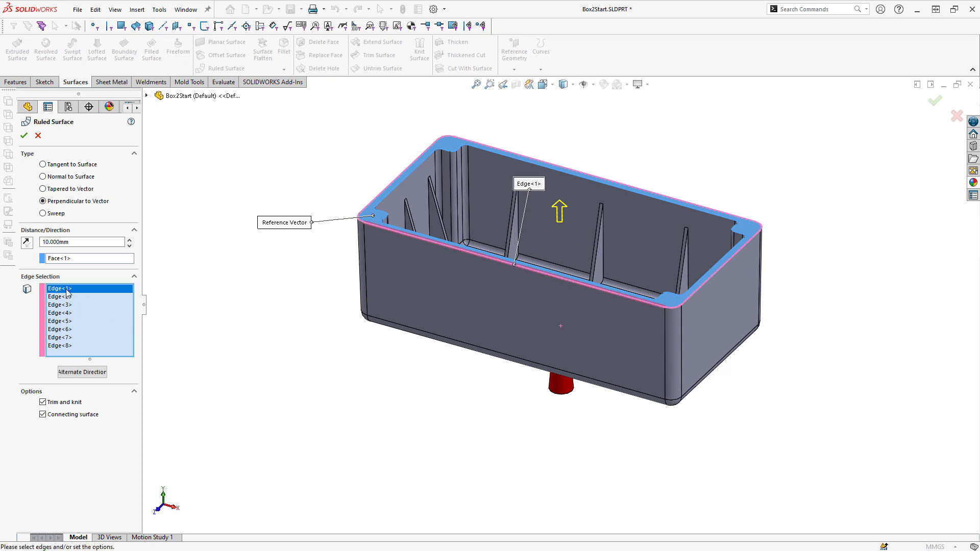
shift+click(67, 346)
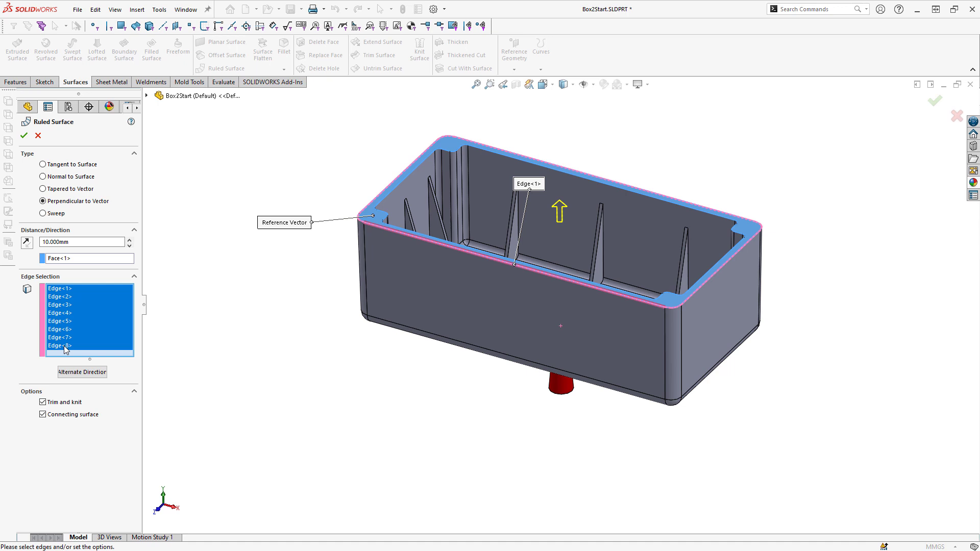
click(93, 376)
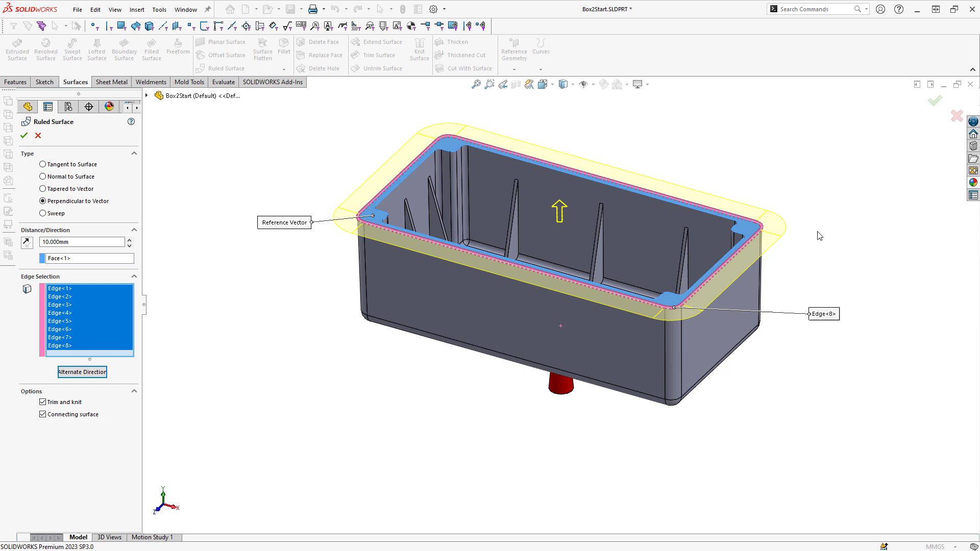
drag(74, 245, 40, 246)
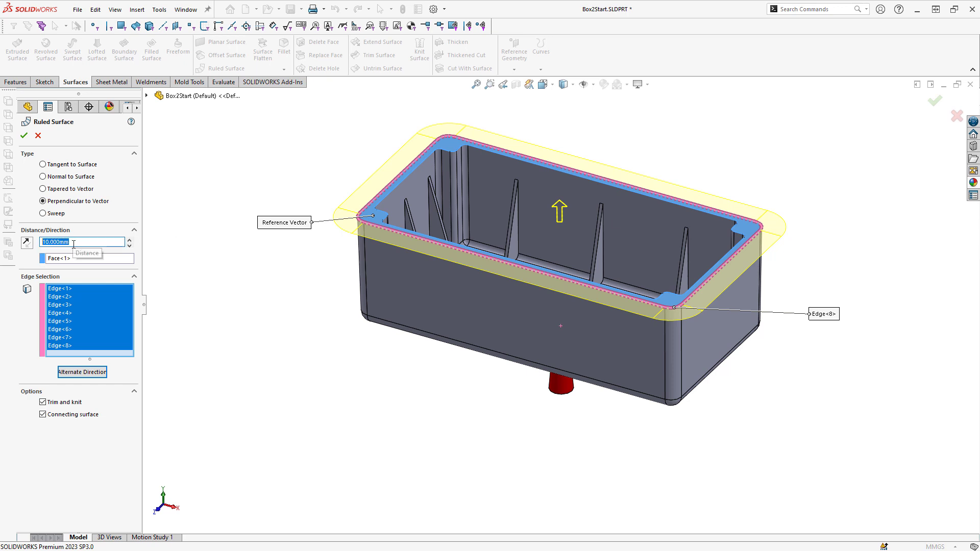
text(30)
key(Return)
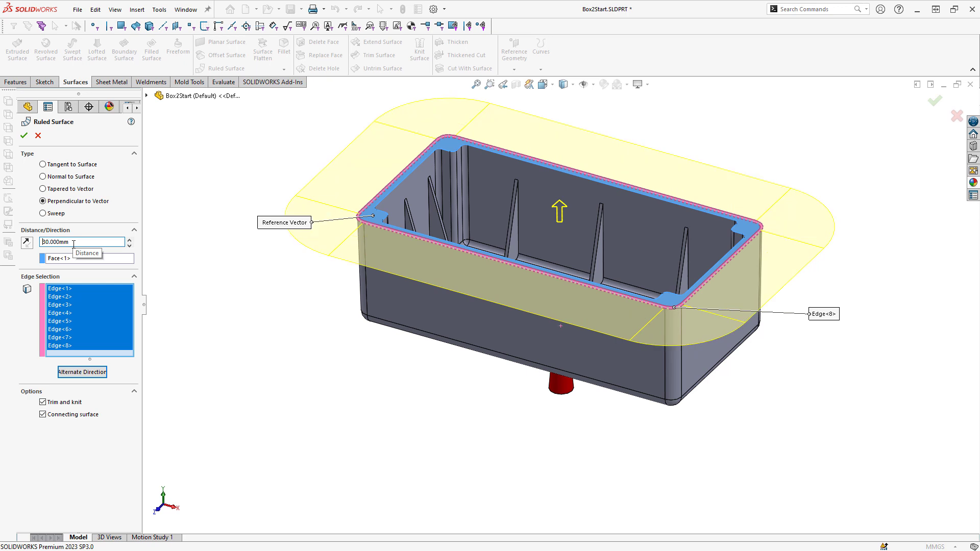
click(25, 136)
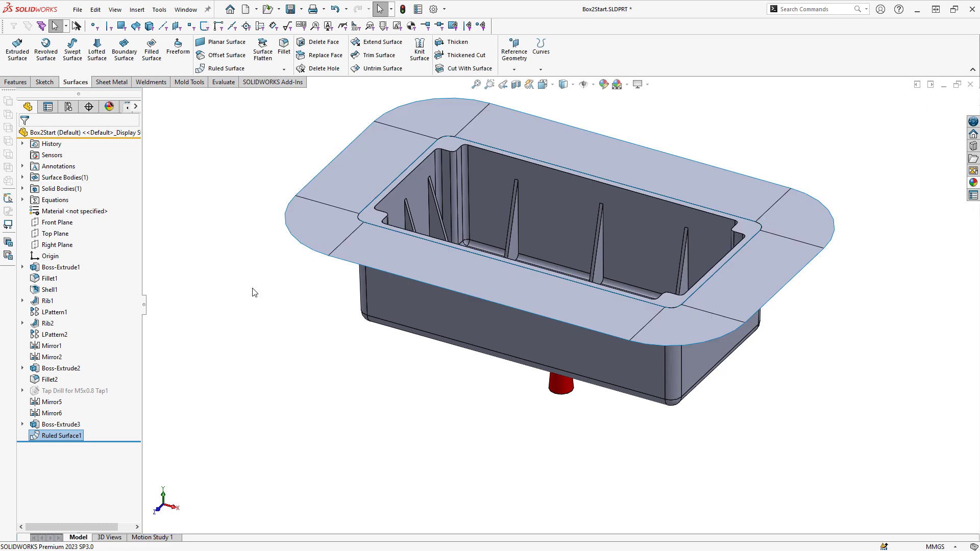
Offset the box's flat bottom face by 5 mm, working from the underside view
click(248, 295)
middle_drag(332, 396, 362, 268)
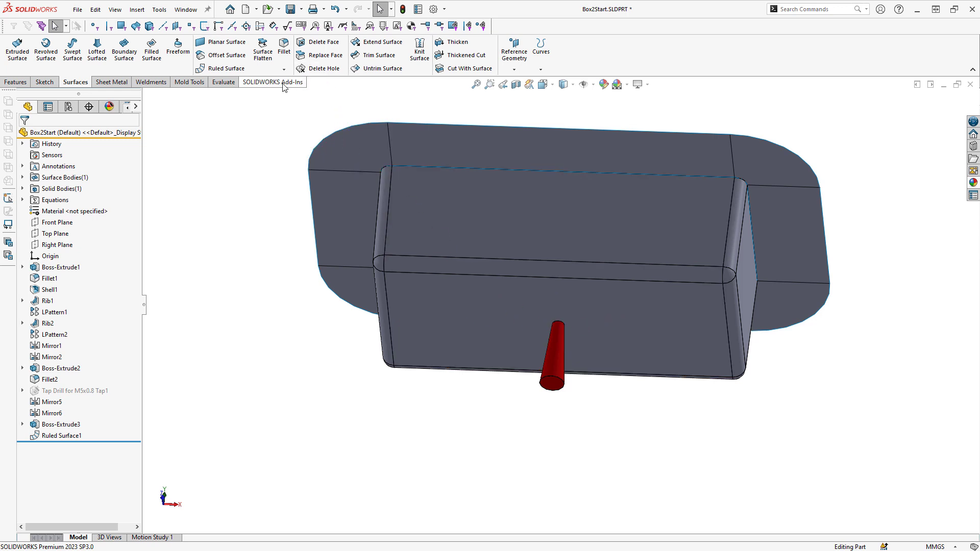
click(227, 55)
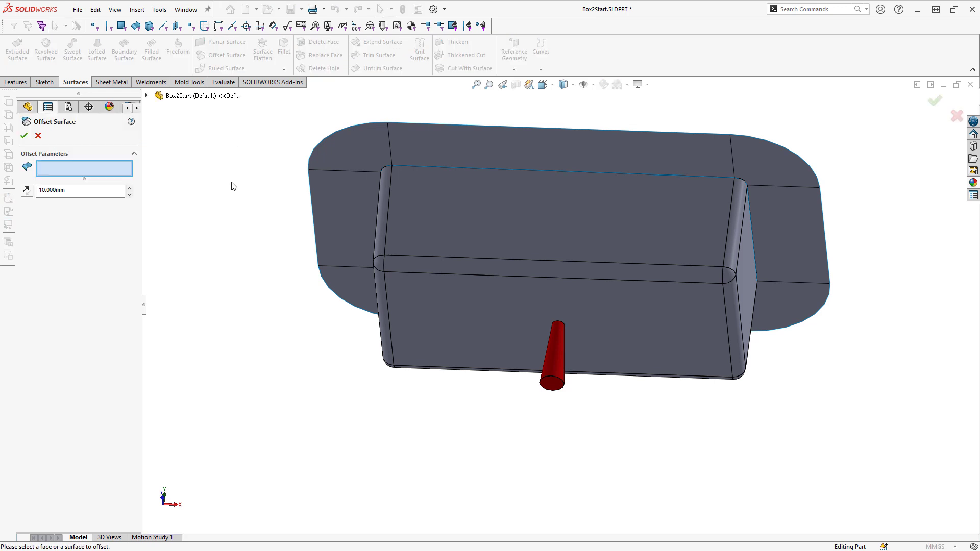
click(438, 320)
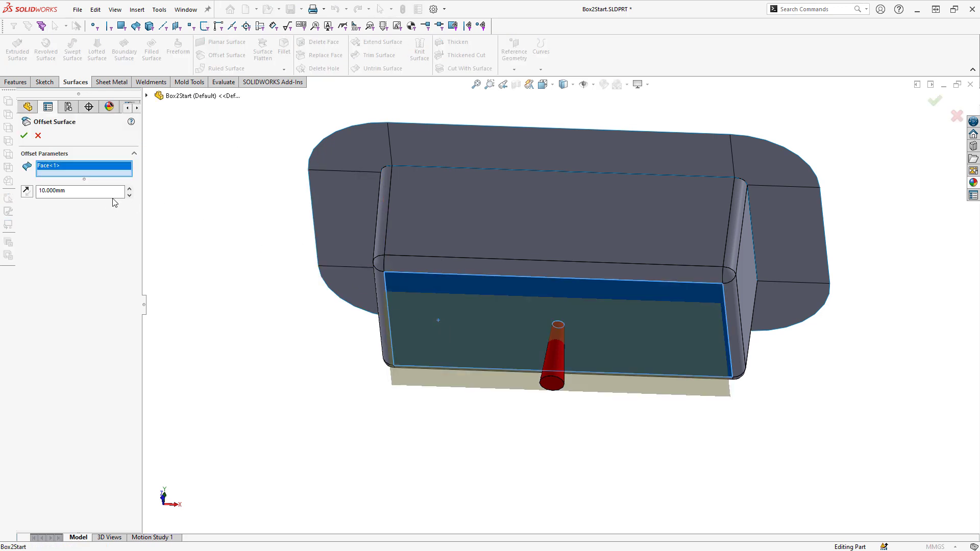
drag(94, 196, 18, 194)
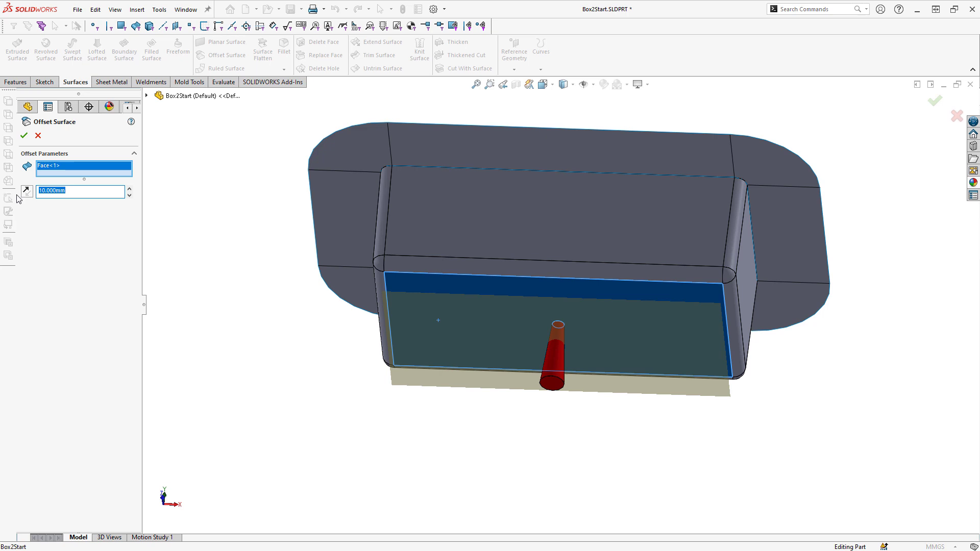
text(5)
key(Return)
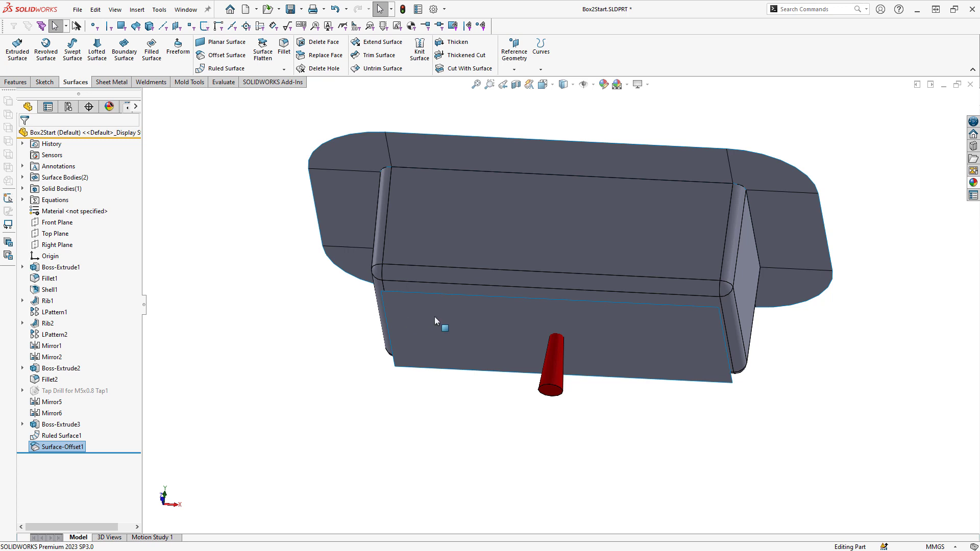
Extend the offset bottom surface 39 mm into a wide sheet beneath the box
click(379, 43)
click(433, 346)
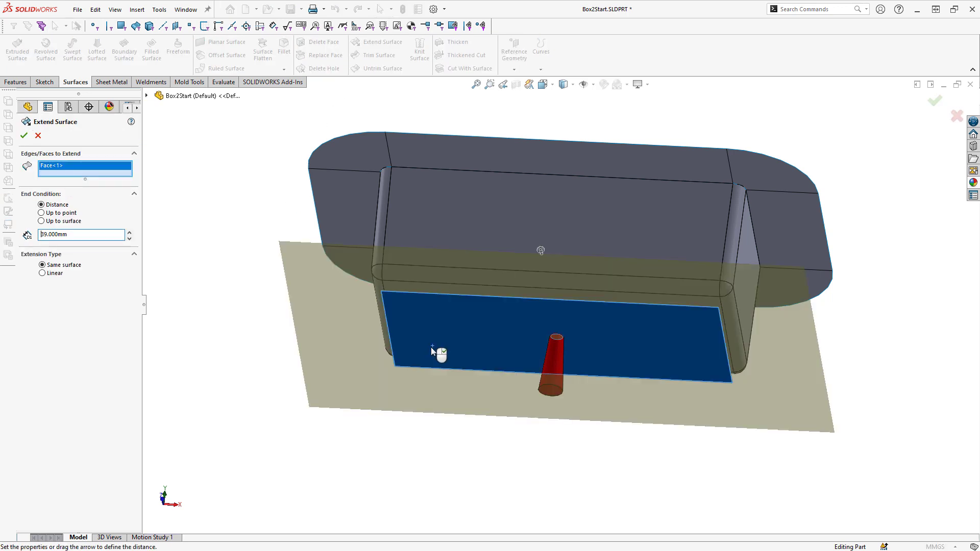
click(25, 137)
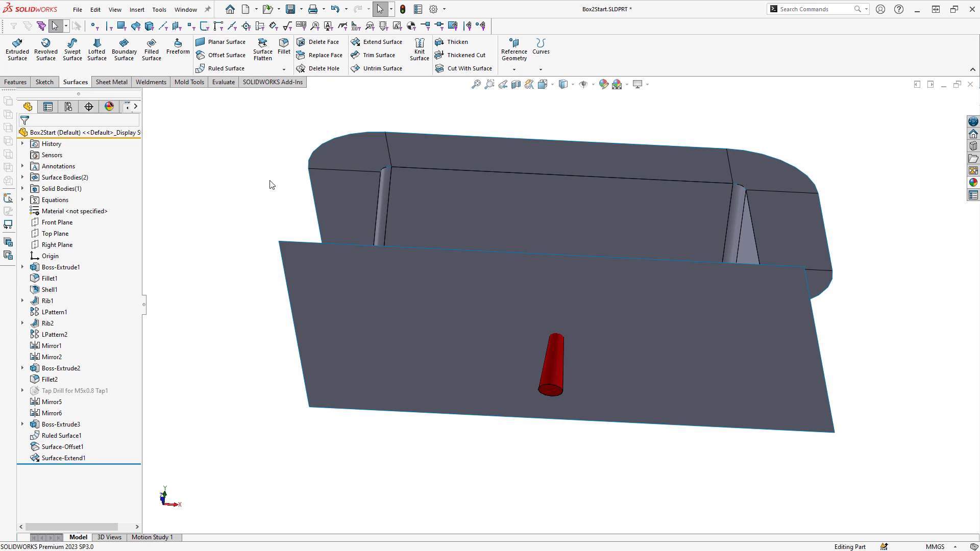
middle_drag(269, 182, 266, 283)
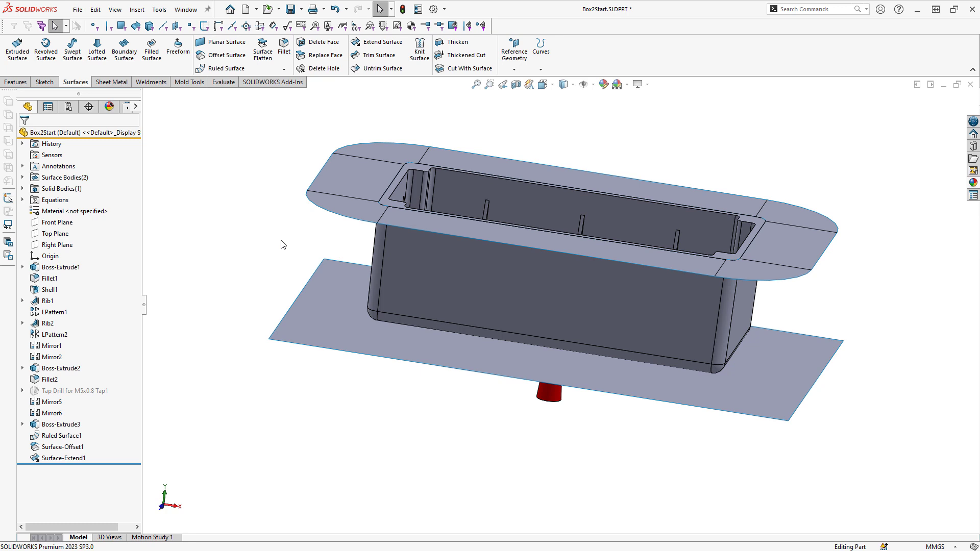
Start an extruded boss on Top Plane with a 175 × 95 mm center rectangle at the origin
click(19, 82)
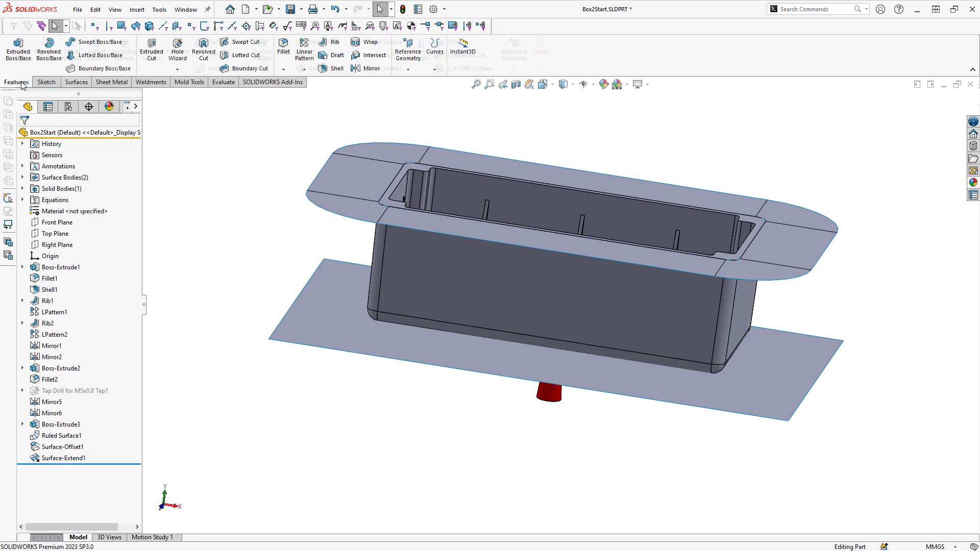
click(17, 54)
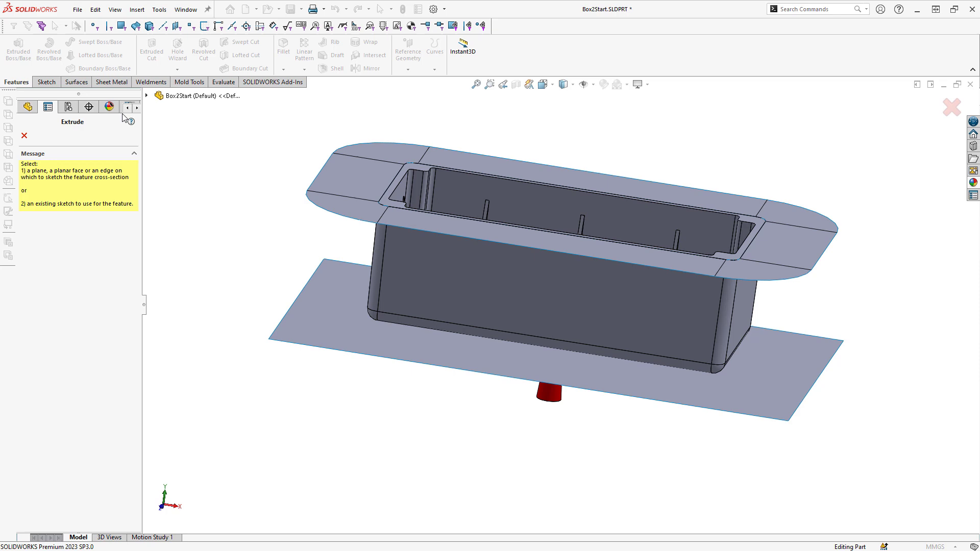
click(146, 96)
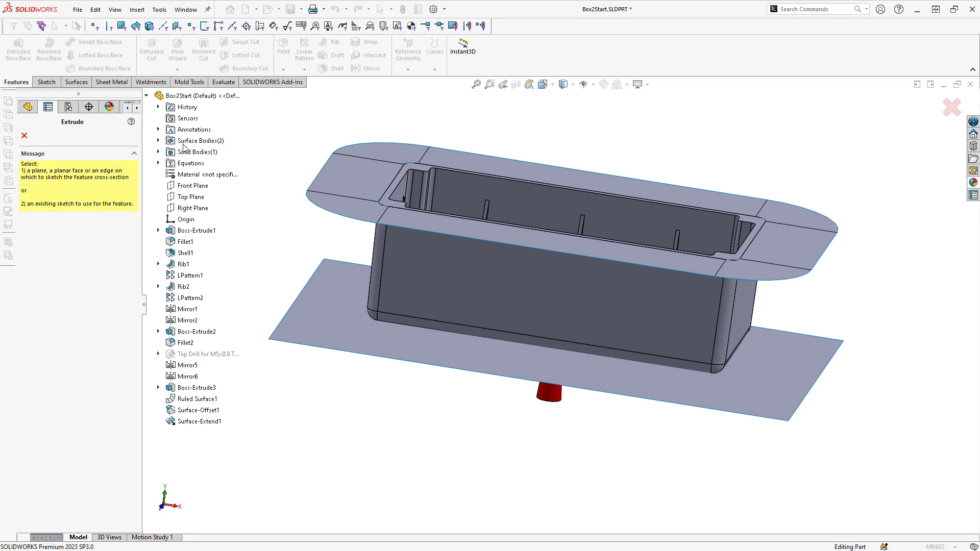
click(198, 198)
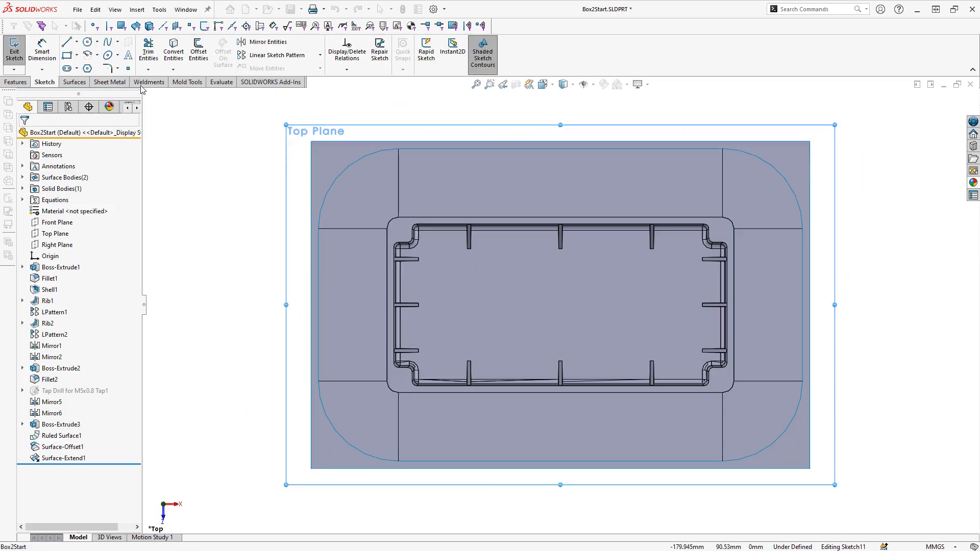
click(76, 55)
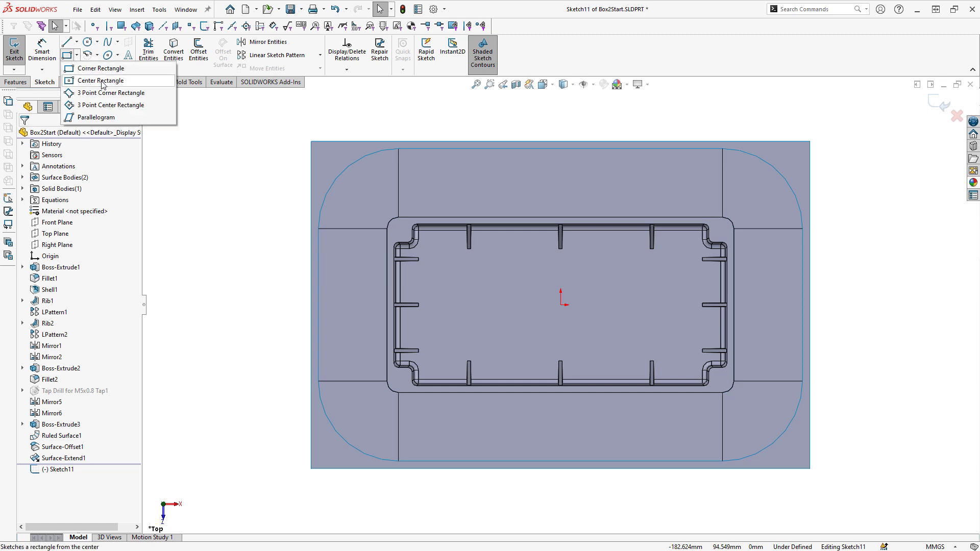
click(561, 305)
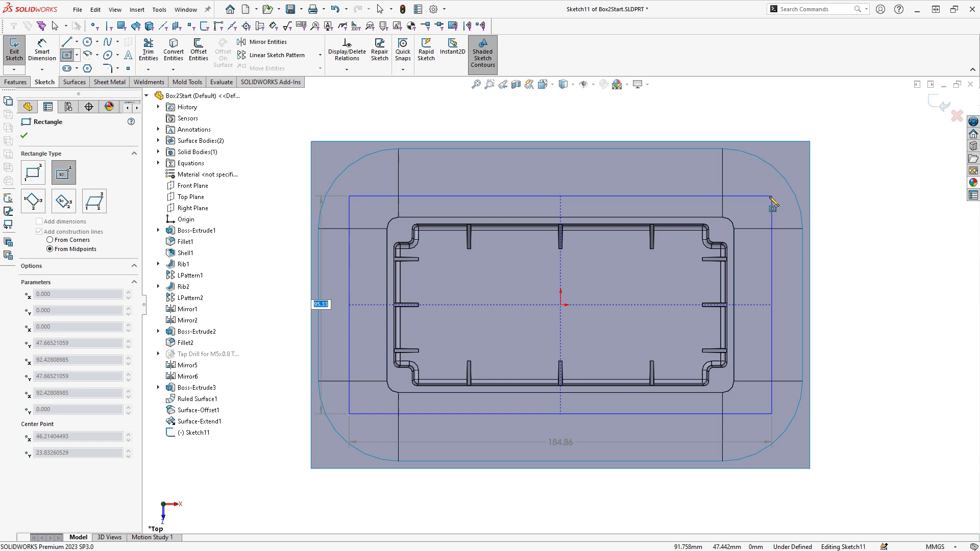
text(95)
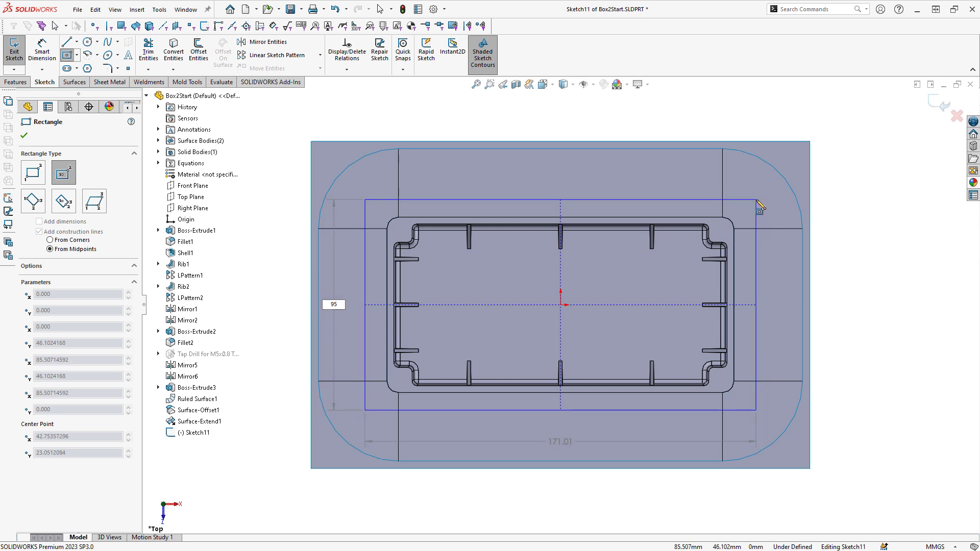
key(Tab)
text(1)
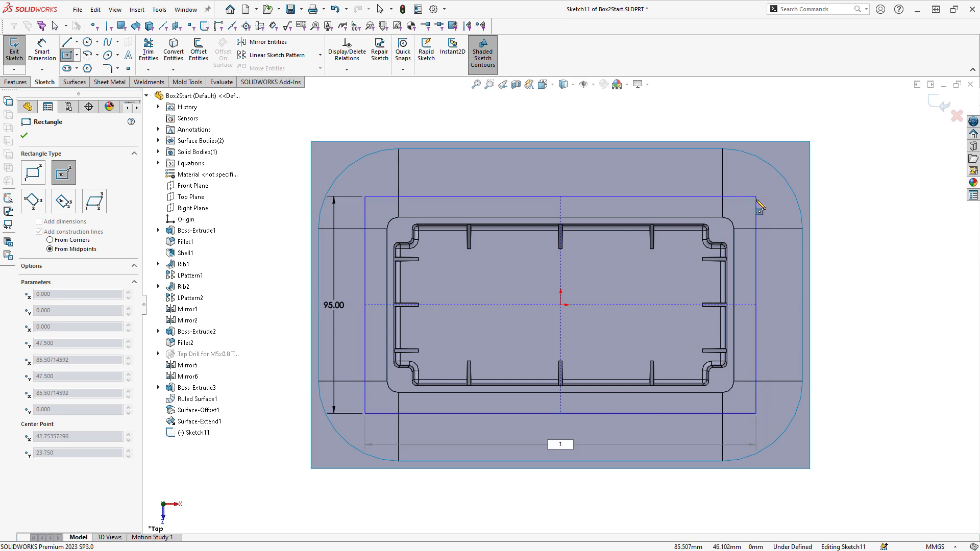
text(75)
key(Return)
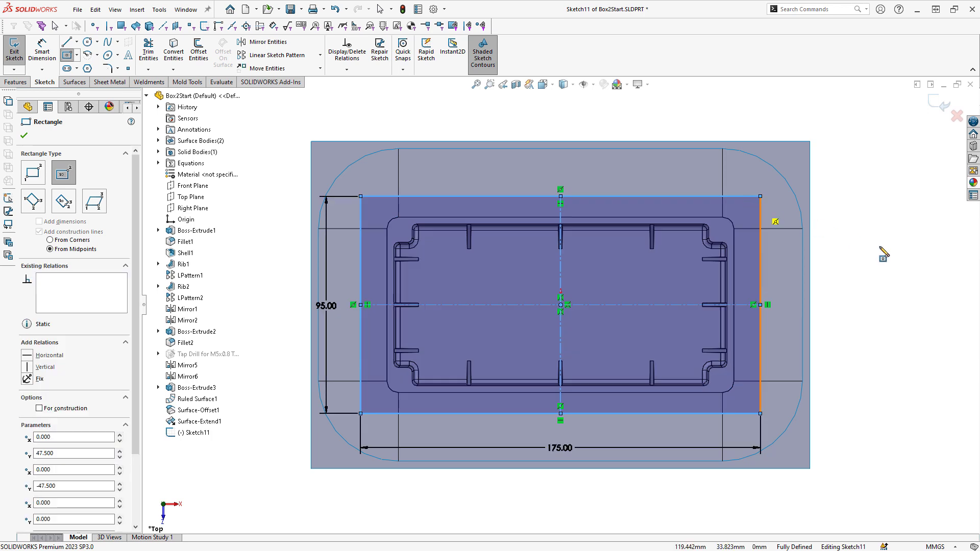
key(Escape)
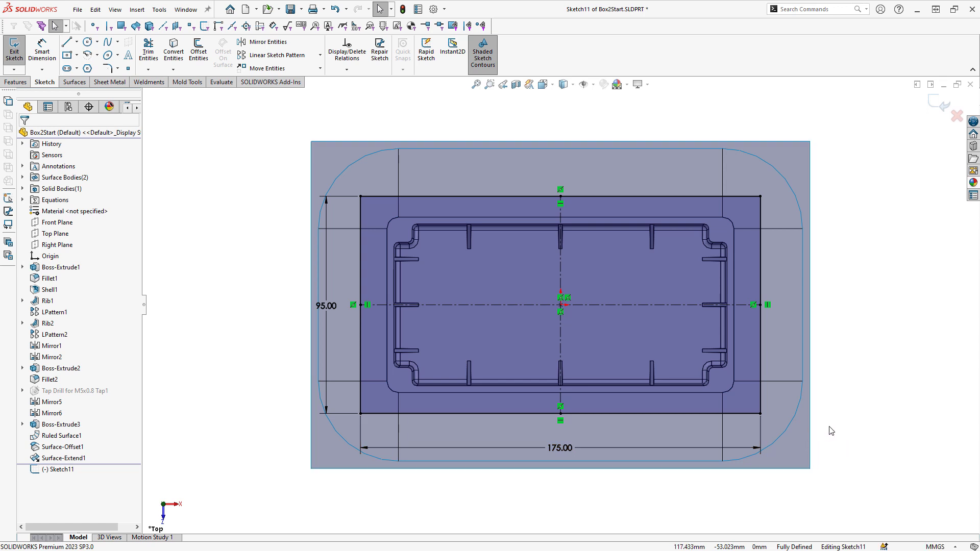
Extrude the rectangle Blind 60 mm in Direction 1 and 25 mm in Direction 2
click(15, 82)
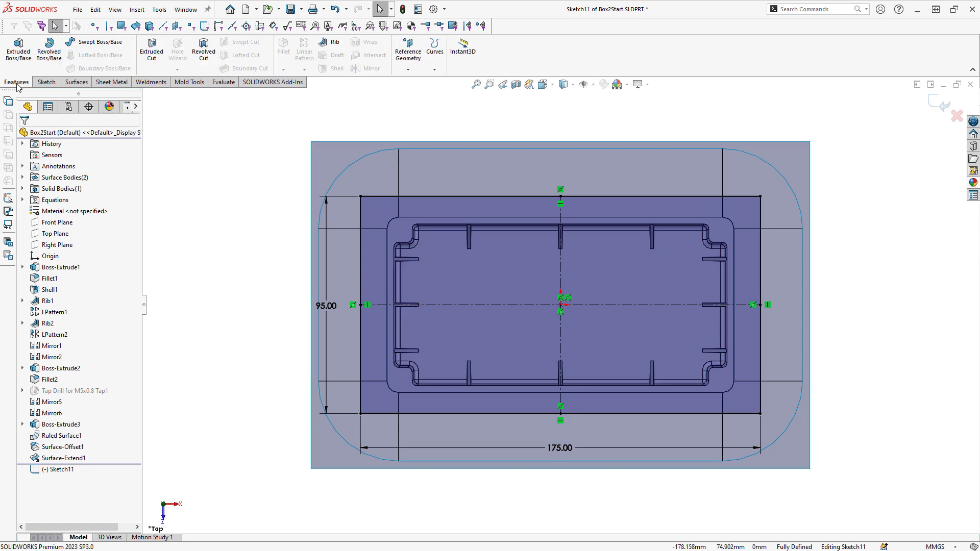
click(19, 51)
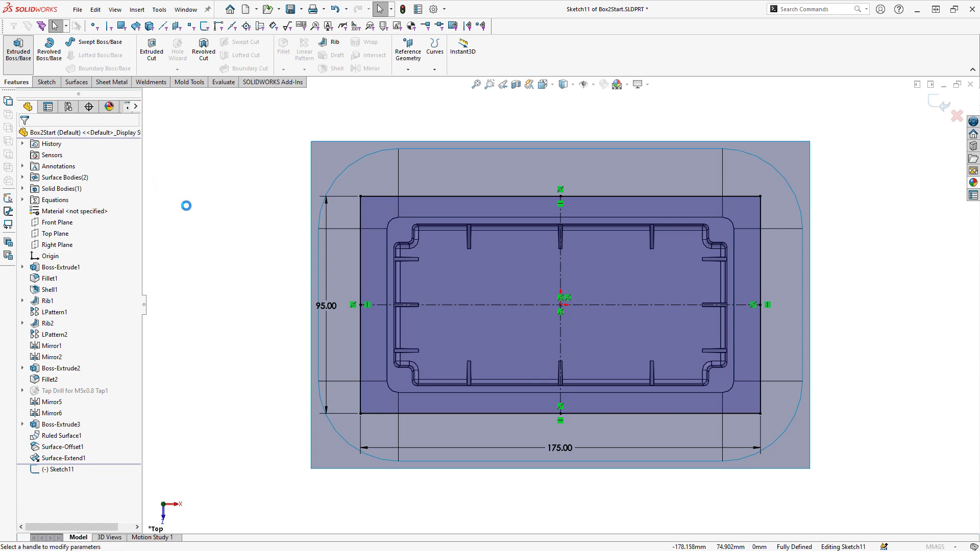
middle_drag(243, 367, 291, 138)
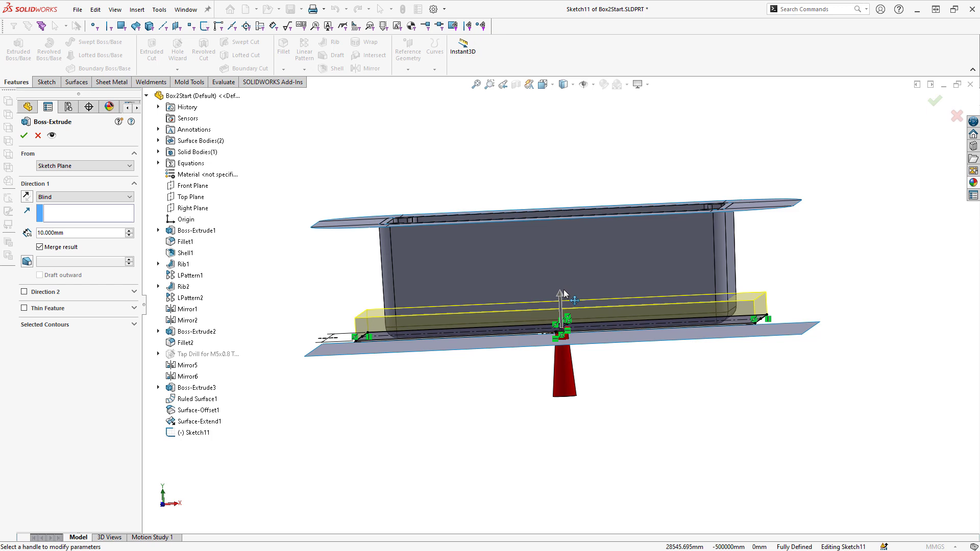
drag(564, 294, 558, 192)
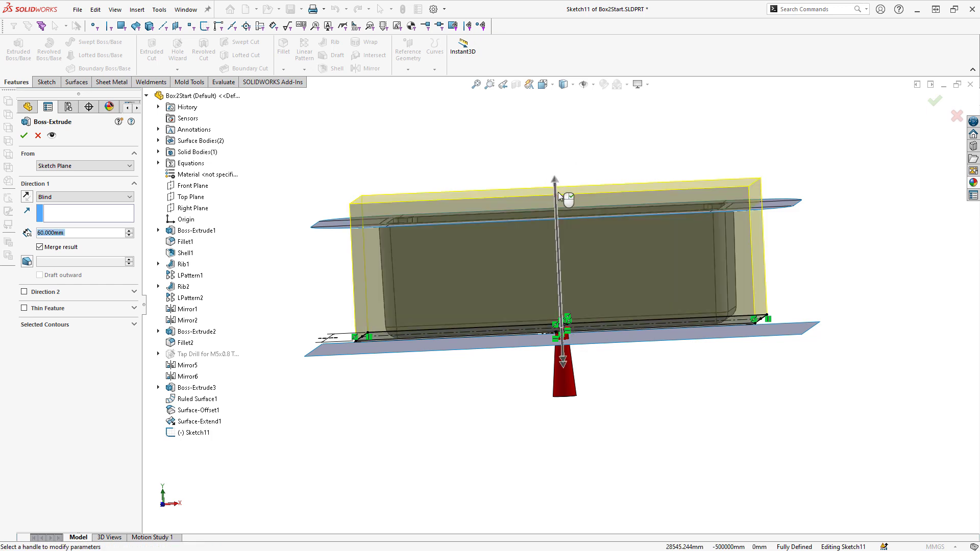
click(563, 366)
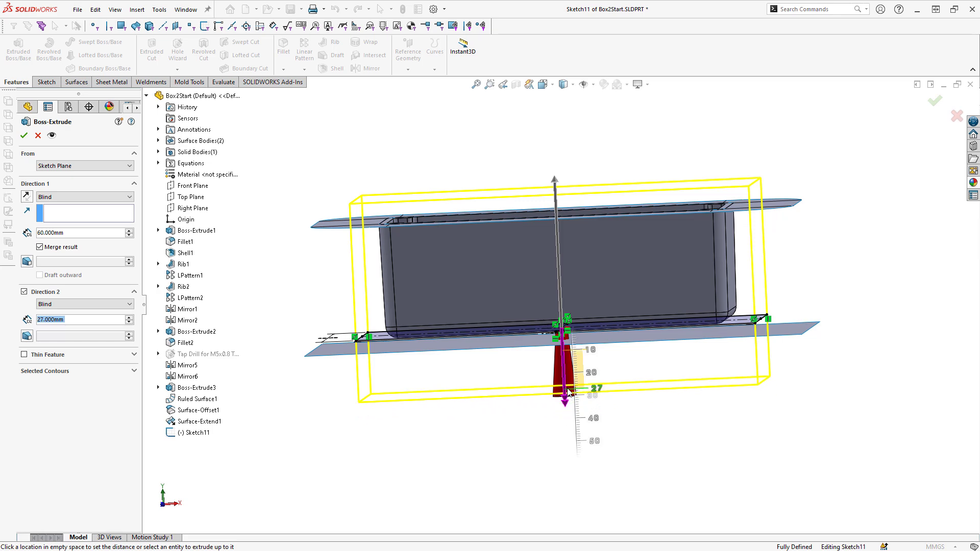
click(570, 391)
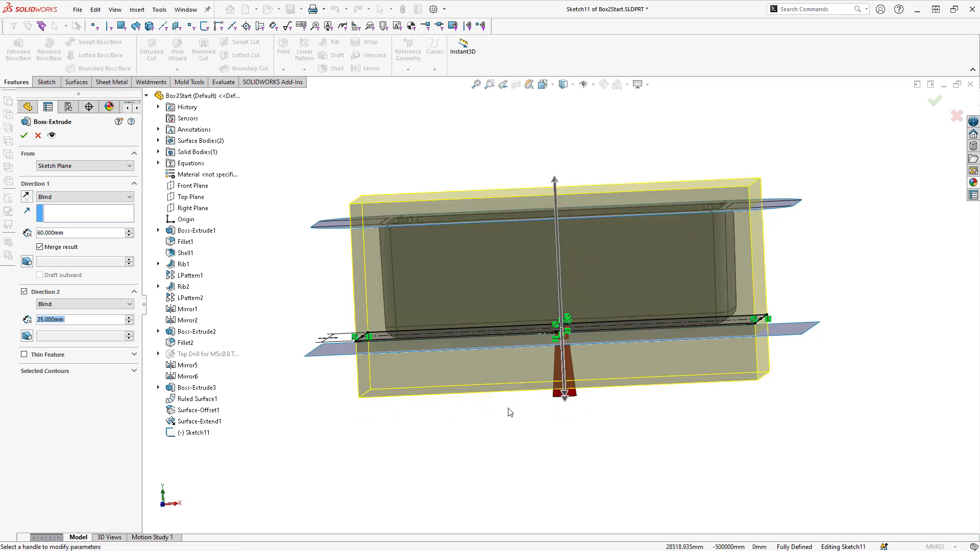
Check the extrusion preview and accept it as a separate block body, Boss-Extrude4
mouse_move(508, 411)
middle_down()
mouse_move(517, 387)
mouse_move(507, 398)
middle_up()
scroll(567, 388, down, 3)
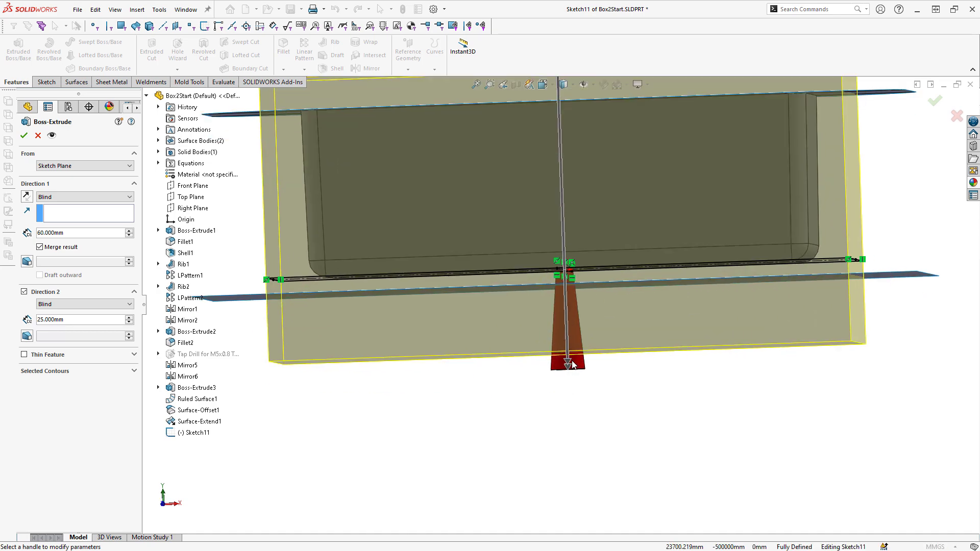
scroll(573, 359, down, 2)
middle_drag(569, 332, 545, 339)
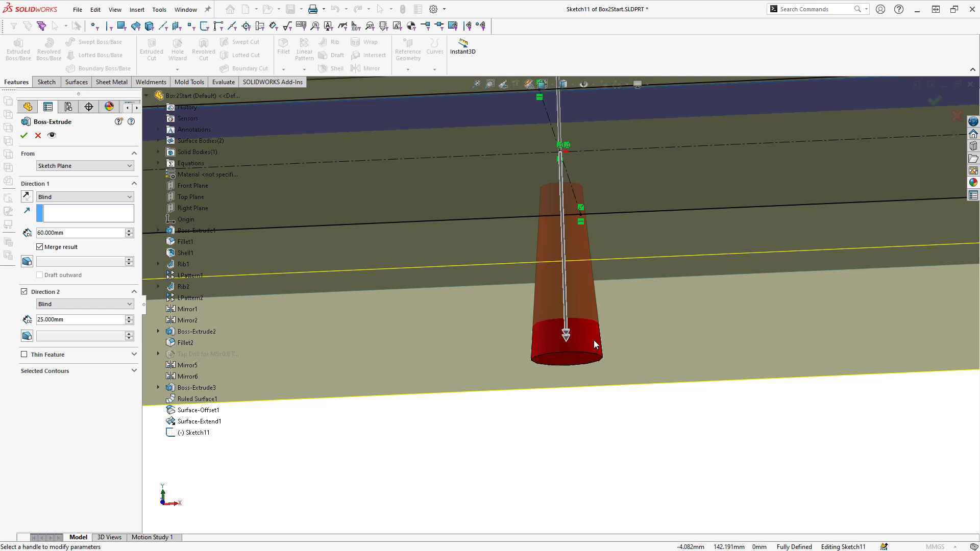
scroll(591, 338, up, 2)
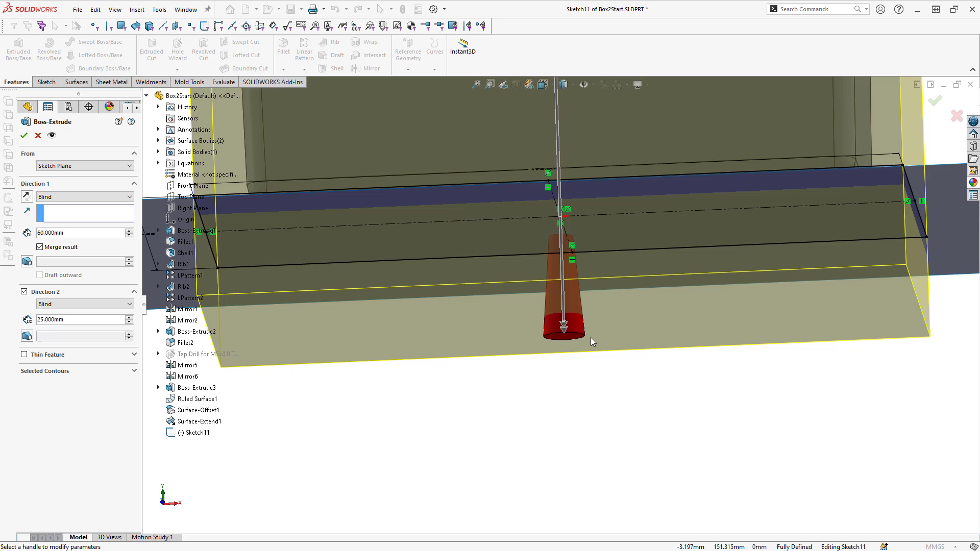
mouse_move(566, 322)
middle_down()
mouse_move(582, 320)
mouse_move(587, 339)
middle_up()
scroll(586, 338, up, 3)
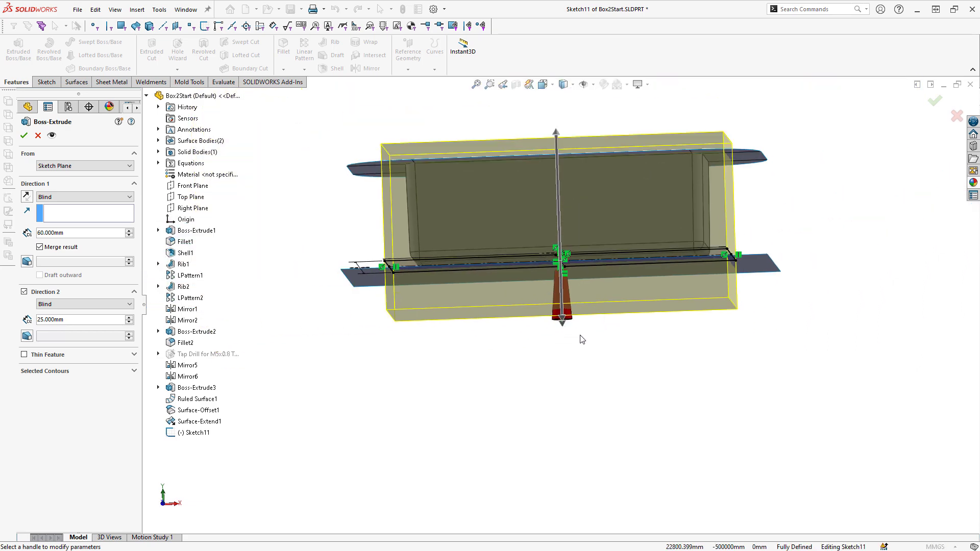
scroll(291, 284, up, 1)
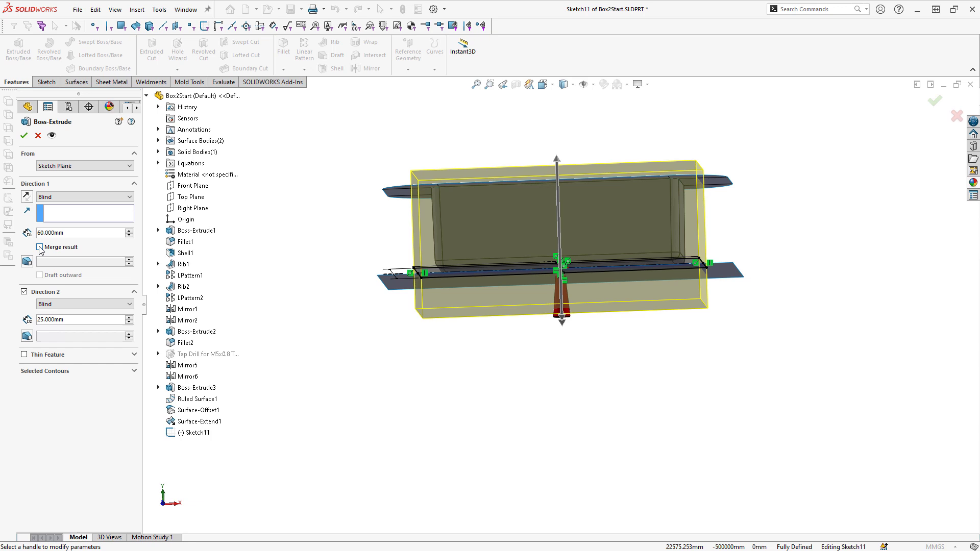
click(24, 135)
click(309, 255)
middle_drag(308, 249, 291, 308)
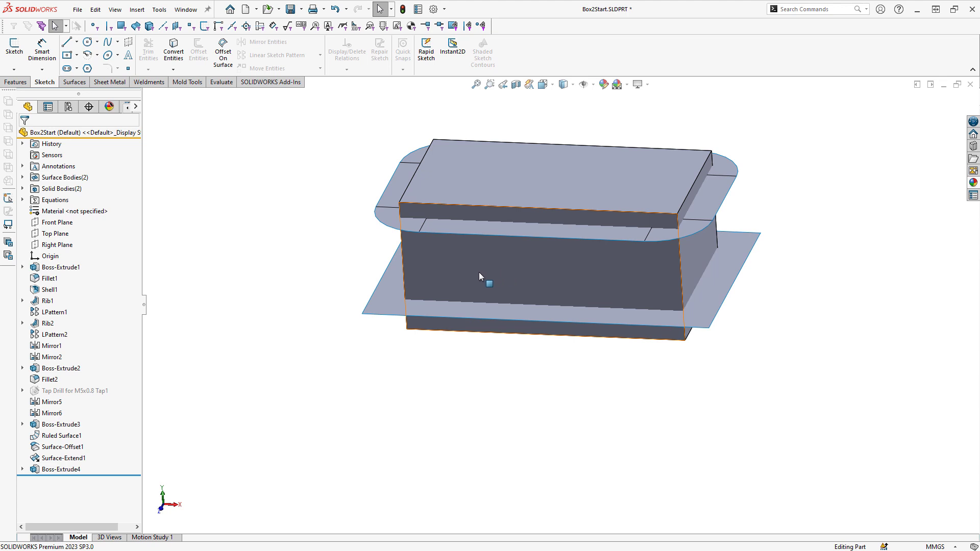
Create a Subtract Combine with Boss-Extrude4 as main body and PlasticPart as the cutter
click(138, 12)
mouse_move(208, 56)
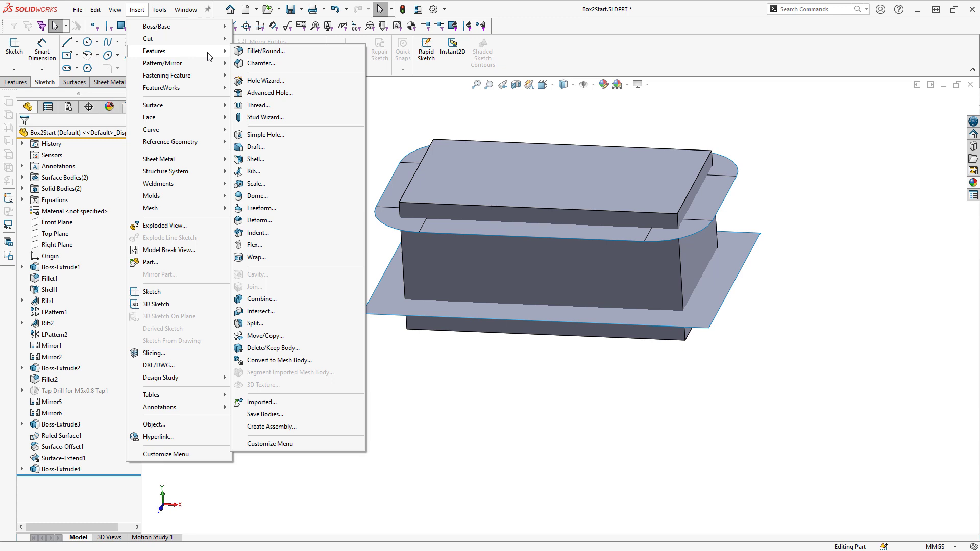
click(308, 305)
click(75, 176)
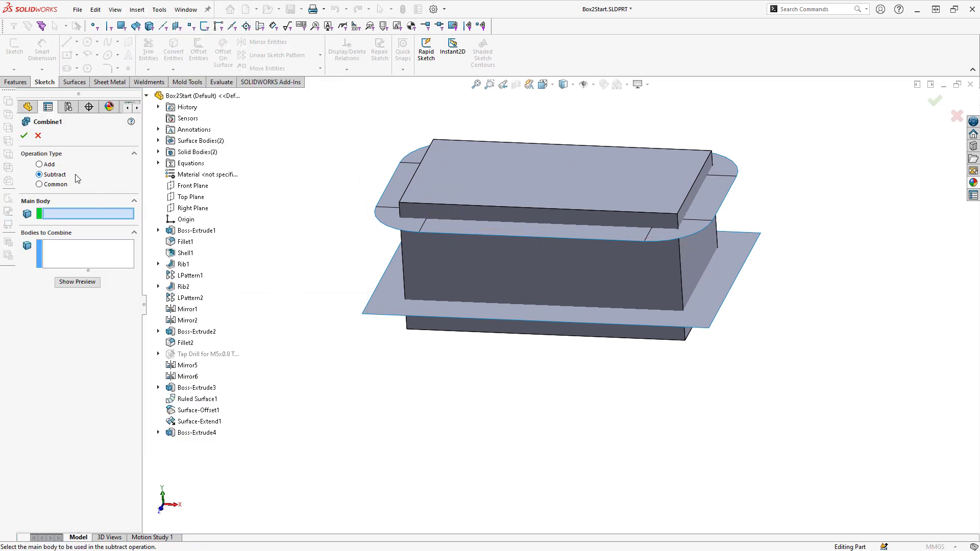
click(521, 274)
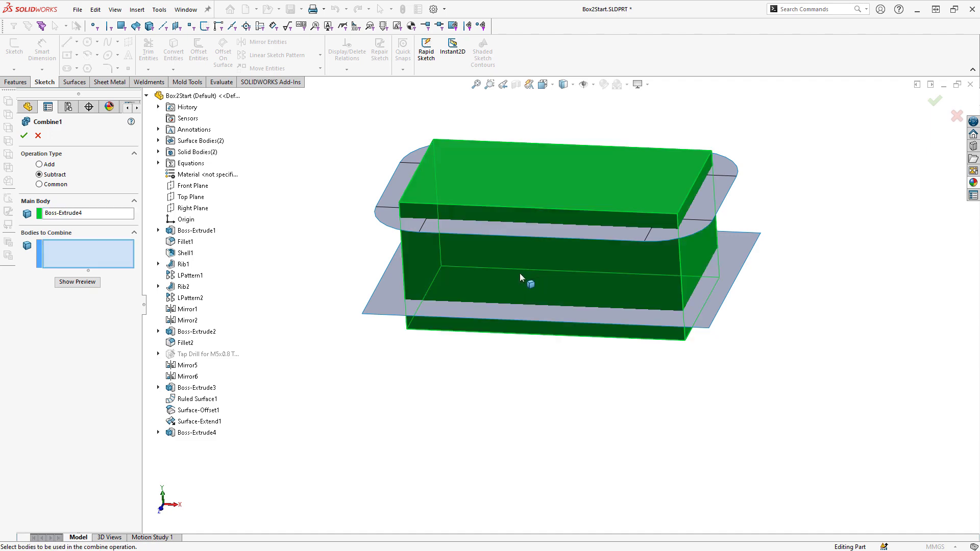
click(158, 152)
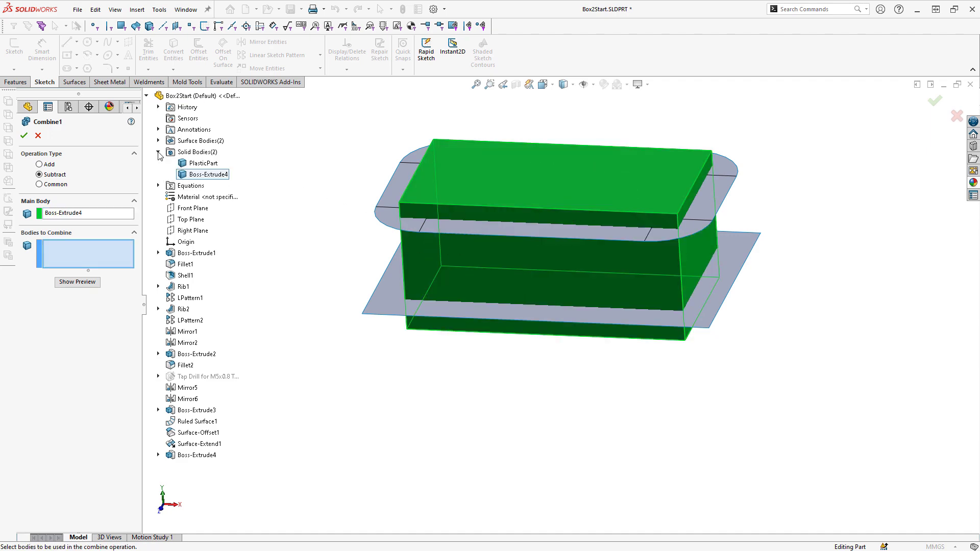
click(203, 164)
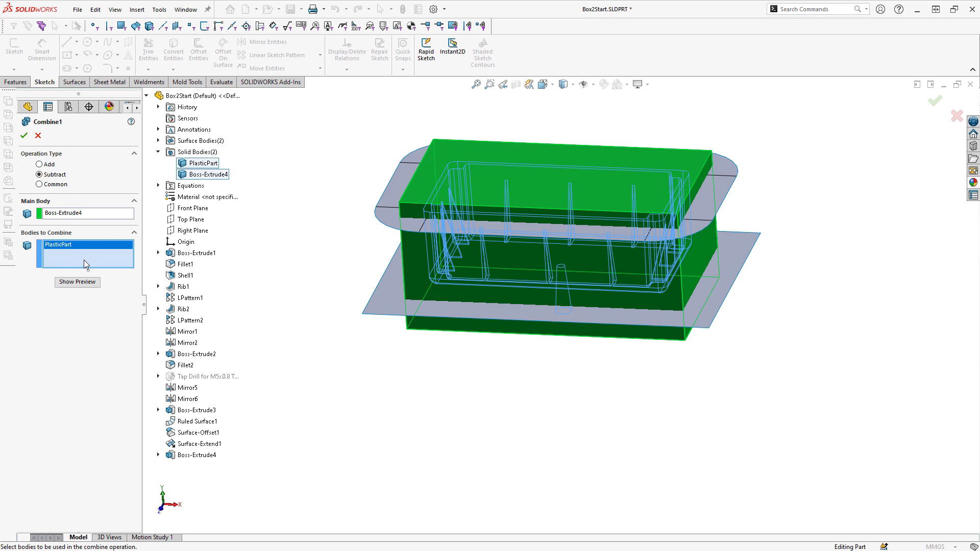
click(24, 136)
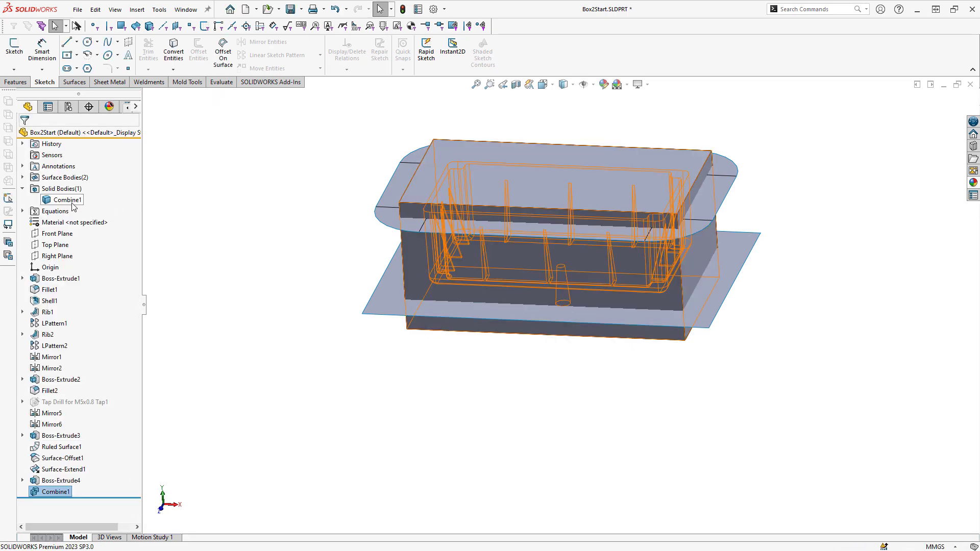
Inspect the block's cavity in Hidden Lines Removed and Hidden Lines Visible, then return to Shaded With Edges
click(574, 89)
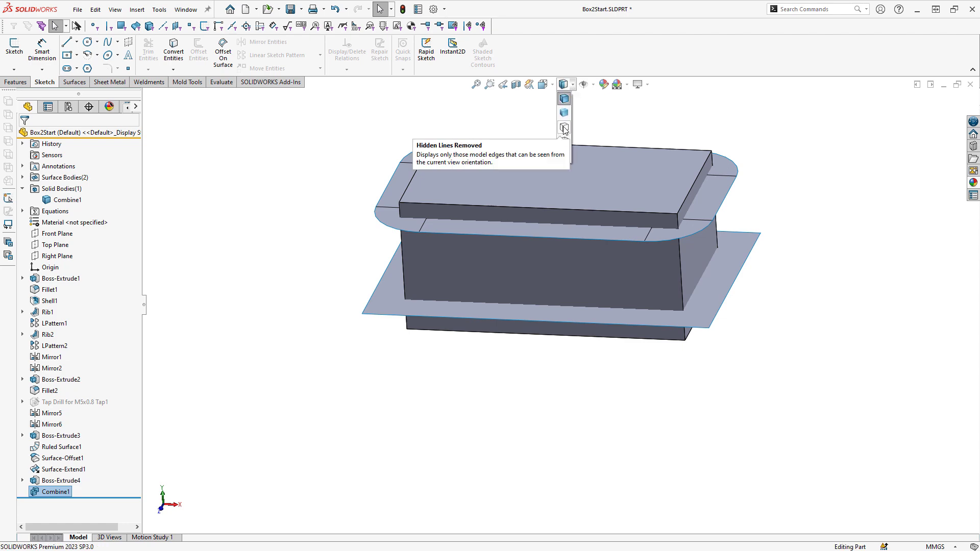
click(566, 137)
click(568, 89)
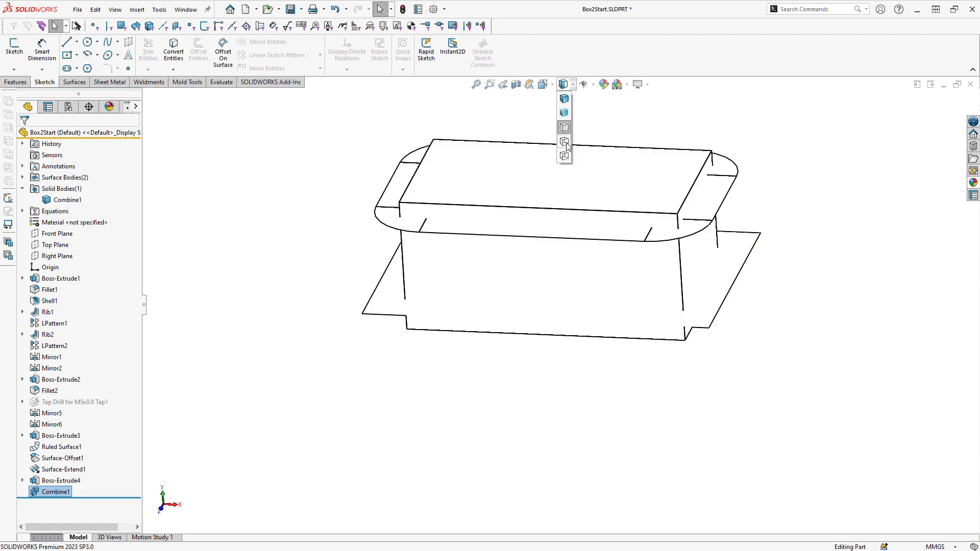
click(566, 151)
middle_drag(560, 185, 552, 150)
scroll(445, 239, down, 3)
middle_drag(493, 230, 575, 155)
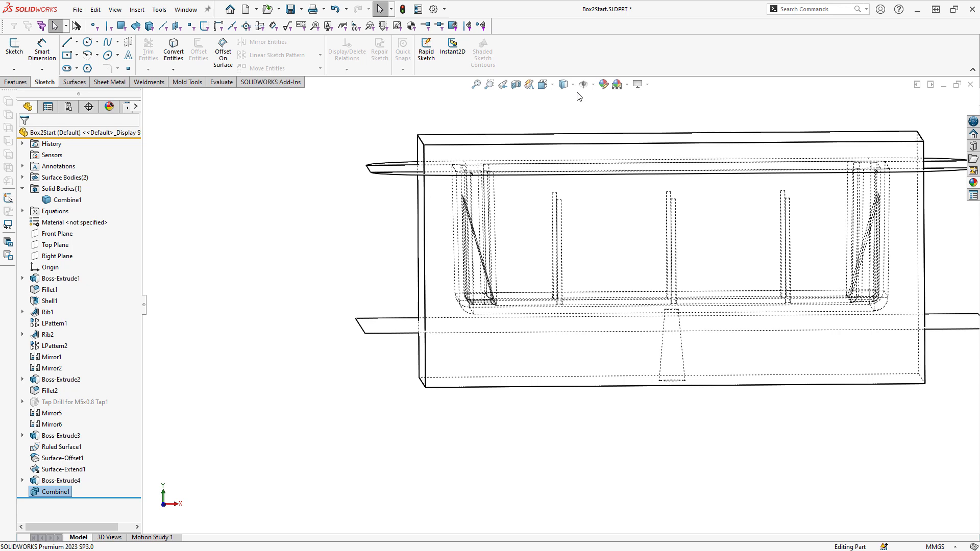
click(567, 101)
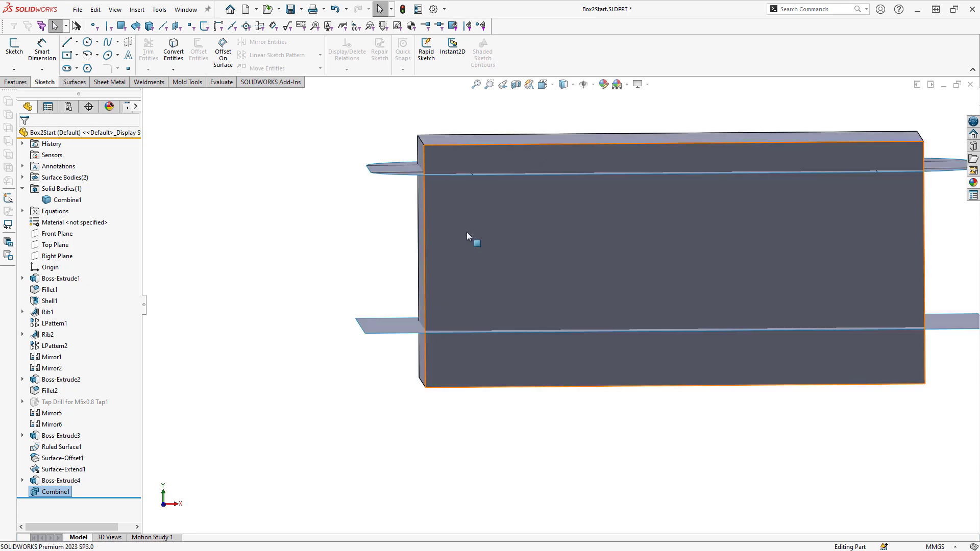
mouse_move(433, 255)
middle_down()
mouse_move(484, 246)
mouse_move(439, 312)
middle_up()
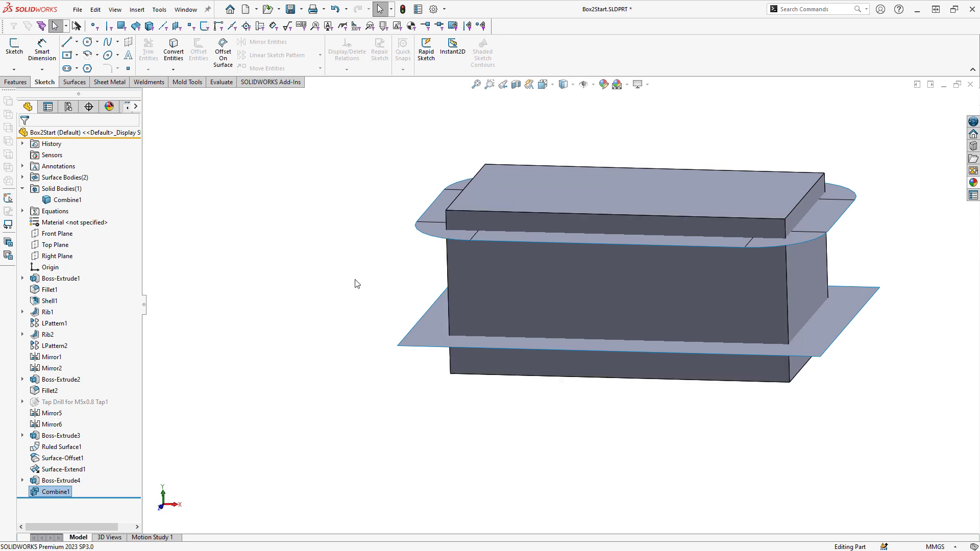
key(Escape)
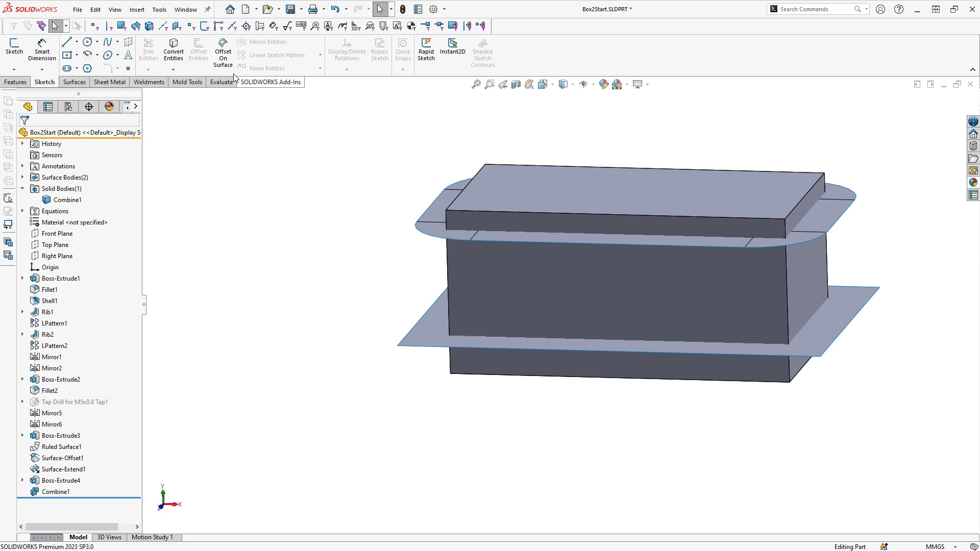
Start a Split feature and accept the millimetre part template
click(137, 9)
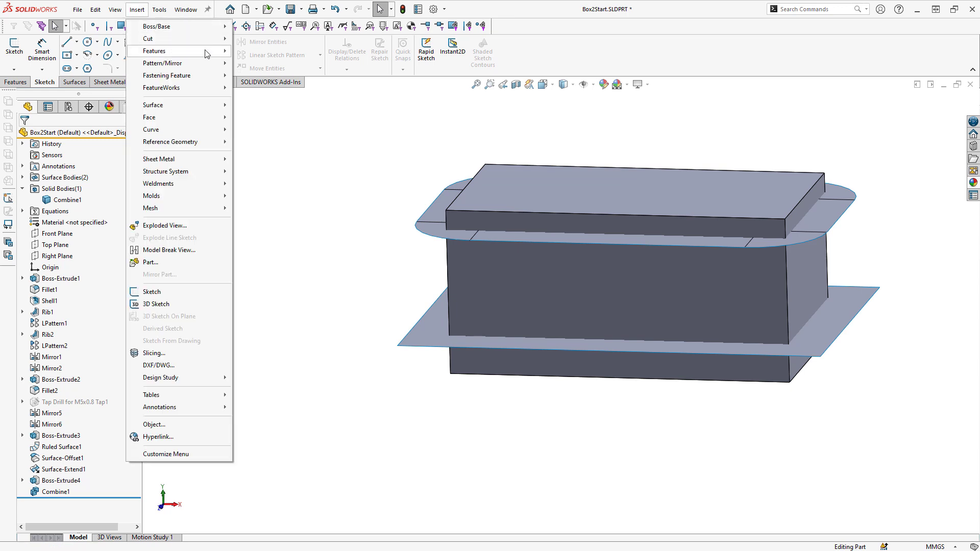
mouse_move(207, 53)
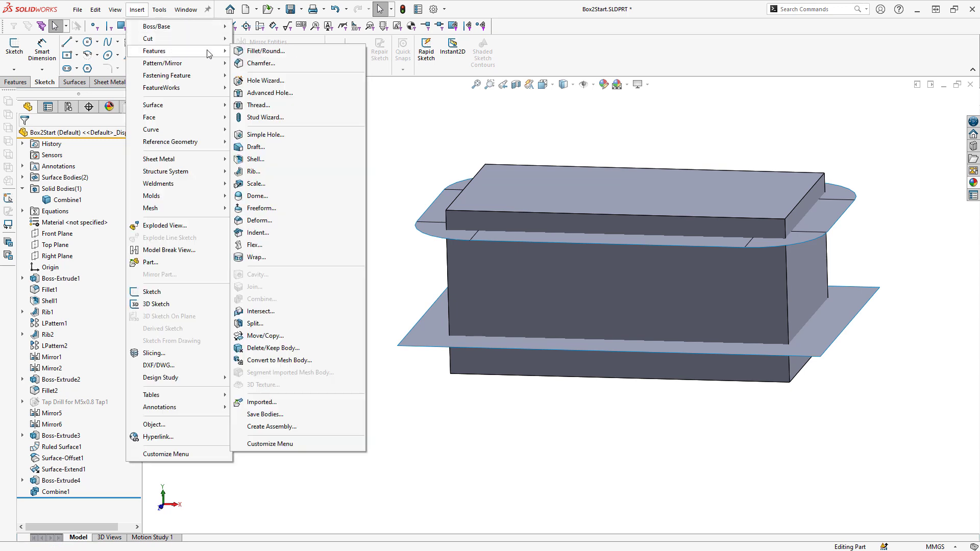
click(292, 324)
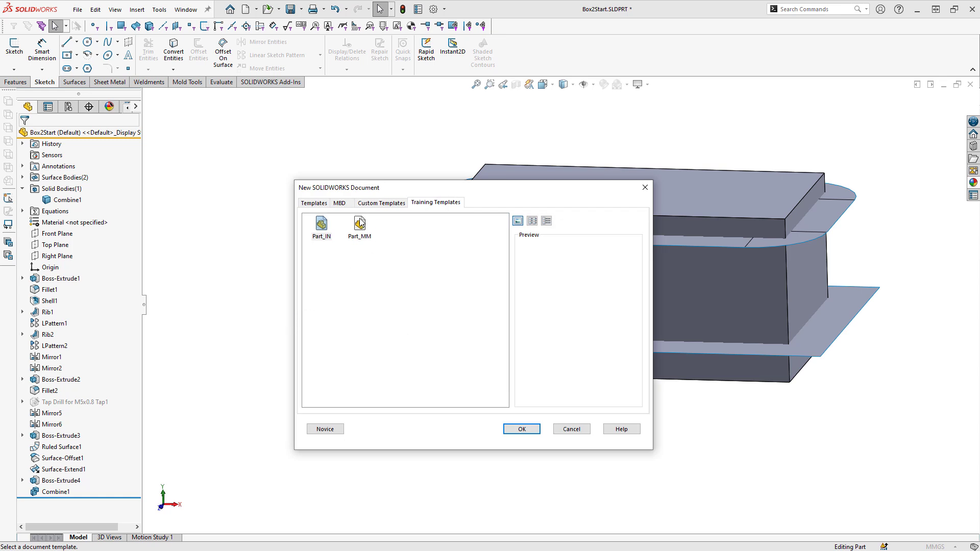
double_click(360, 225)
double_click(364, 226)
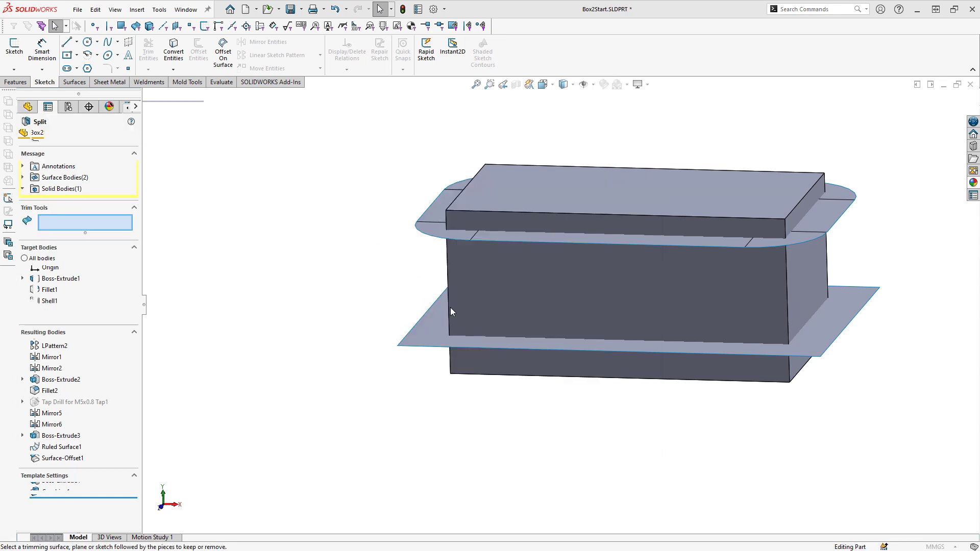
Cut Combine1 with the upper and lower parting surfaces, keeping all three resulting bodies
click(430, 226)
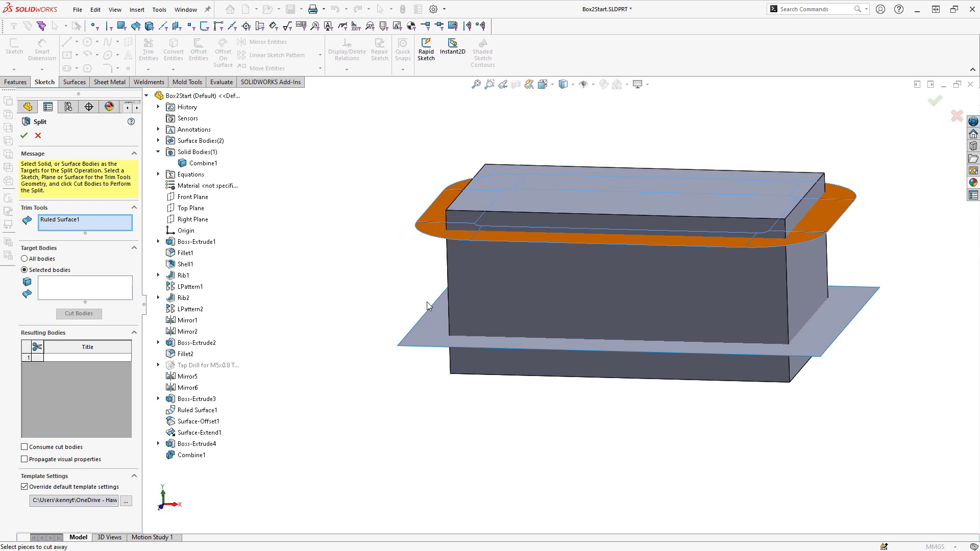
click(430, 328)
right_click(415, 320)
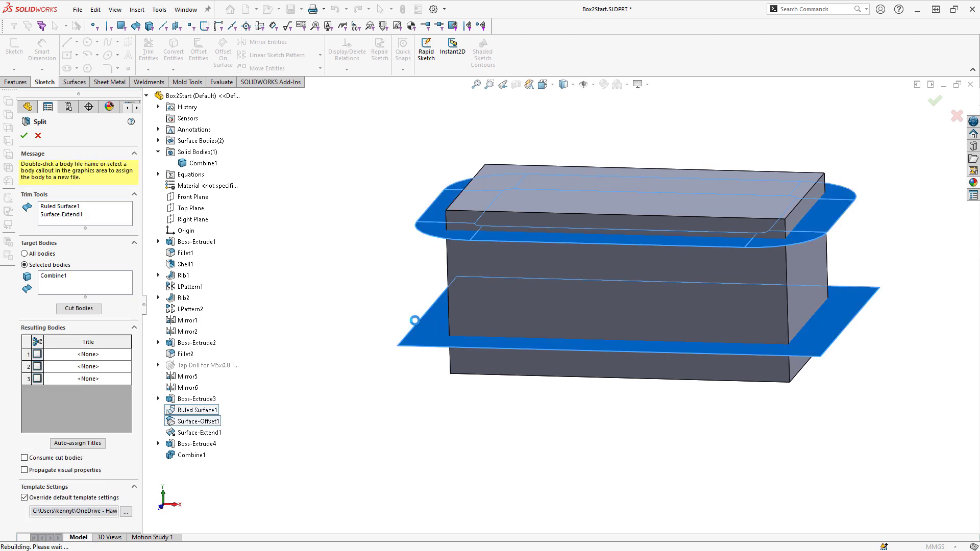
click(75, 284)
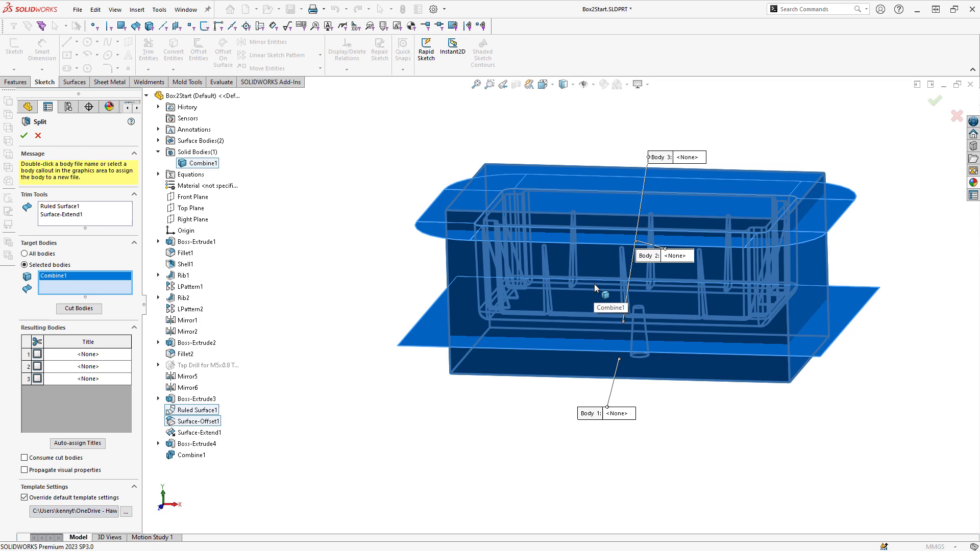
click(37, 354)
click(38, 367)
click(37, 379)
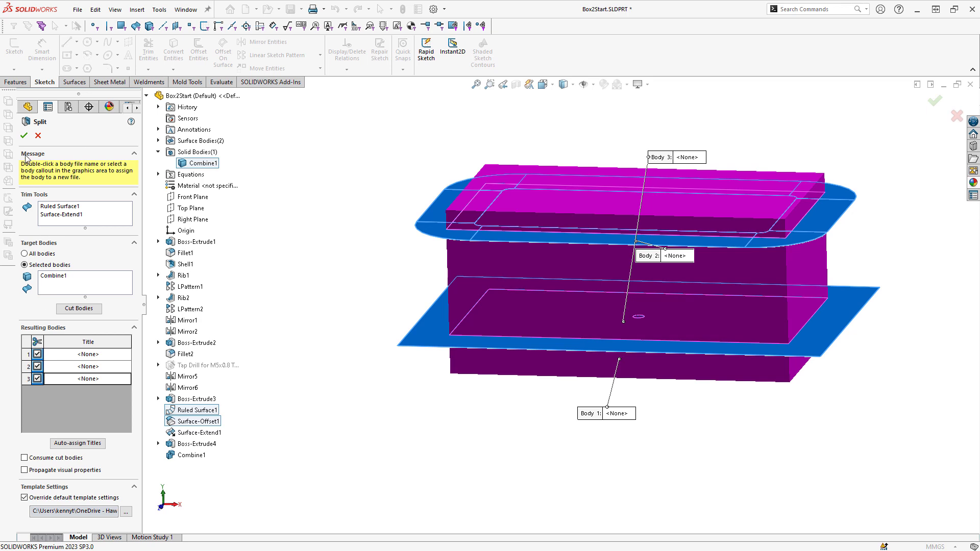
click(23, 137)
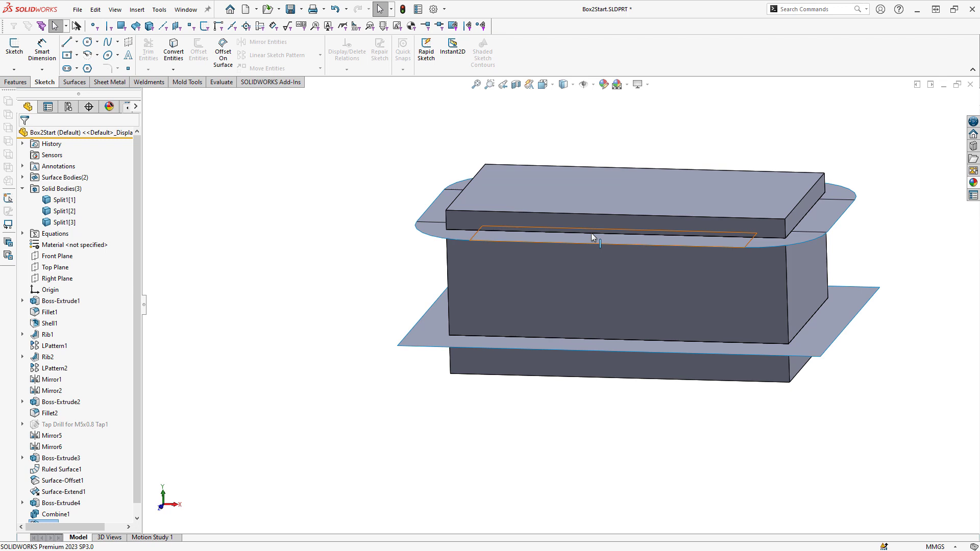
Hide the Ruled Surface1 and offset parting surfaces
click(591, 233)
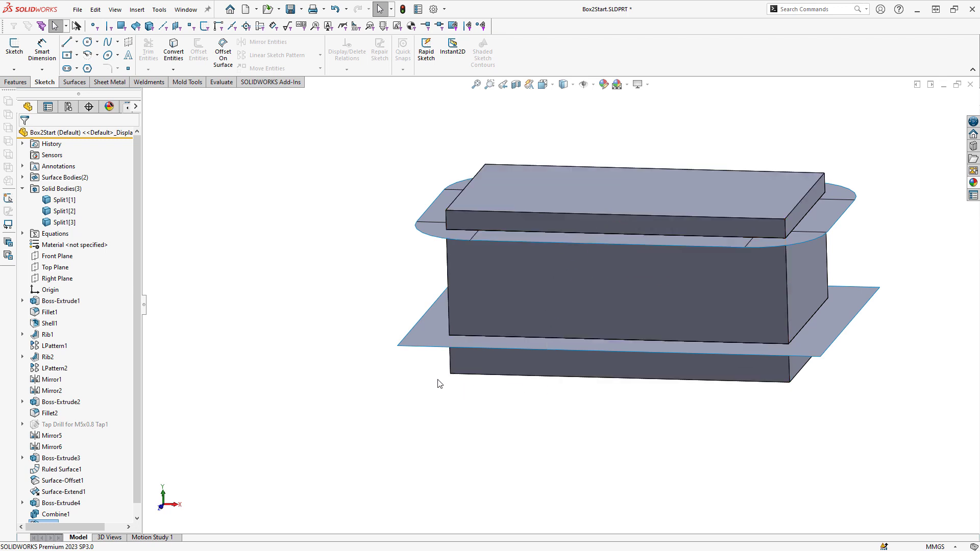
click(430, 214)
click(489, 183)
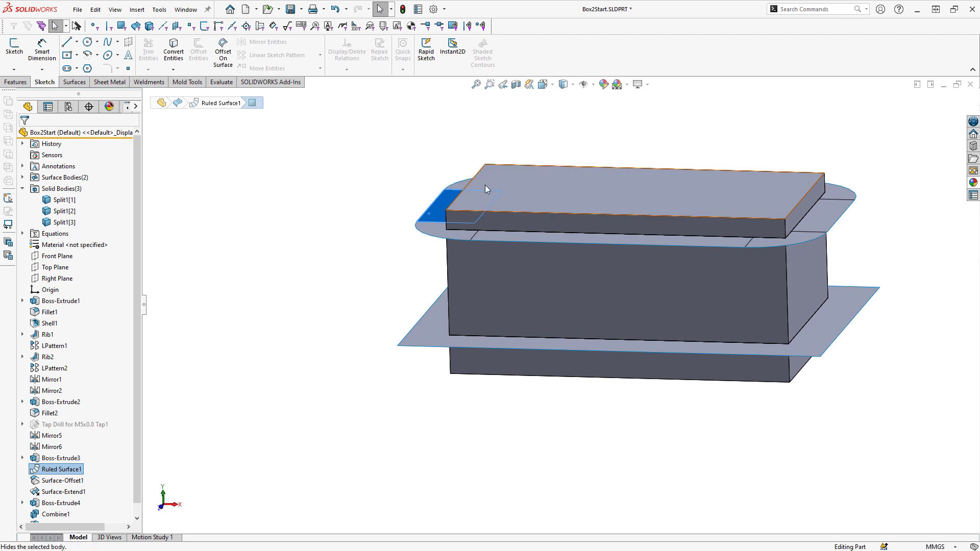
click(428, 325)
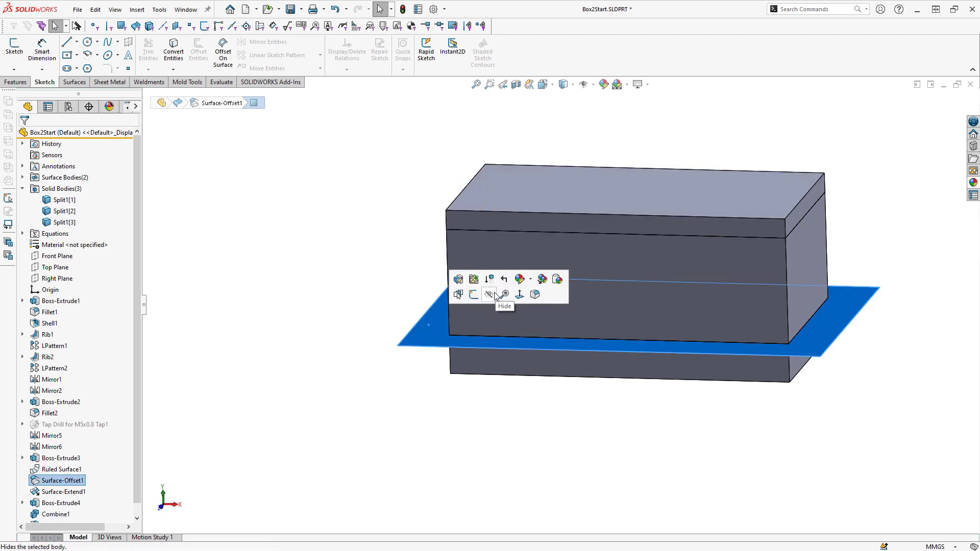
click(488, 295)
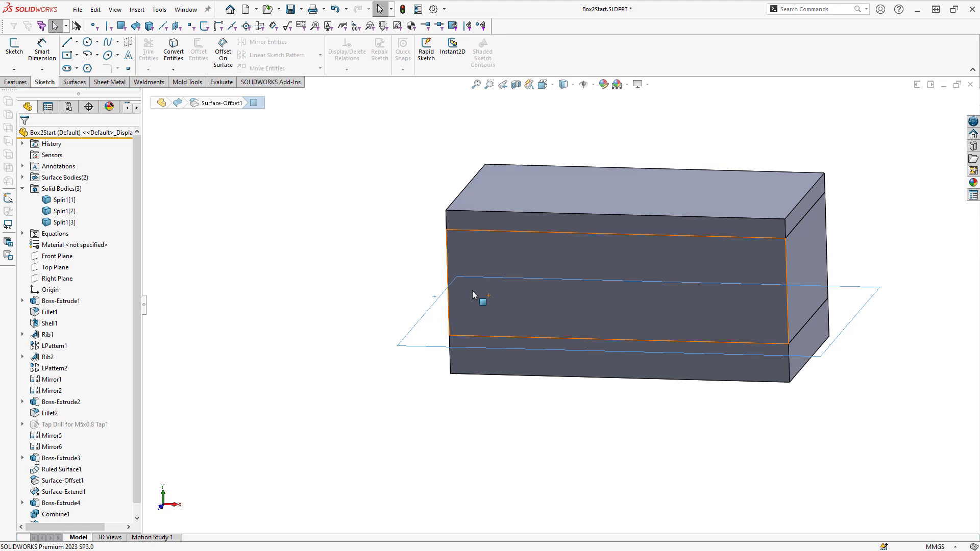
Apply brown, blue and green glass to the bottom, middle and top bodies respectively
click(974, 182)
drag(866, 503, 694, 366)
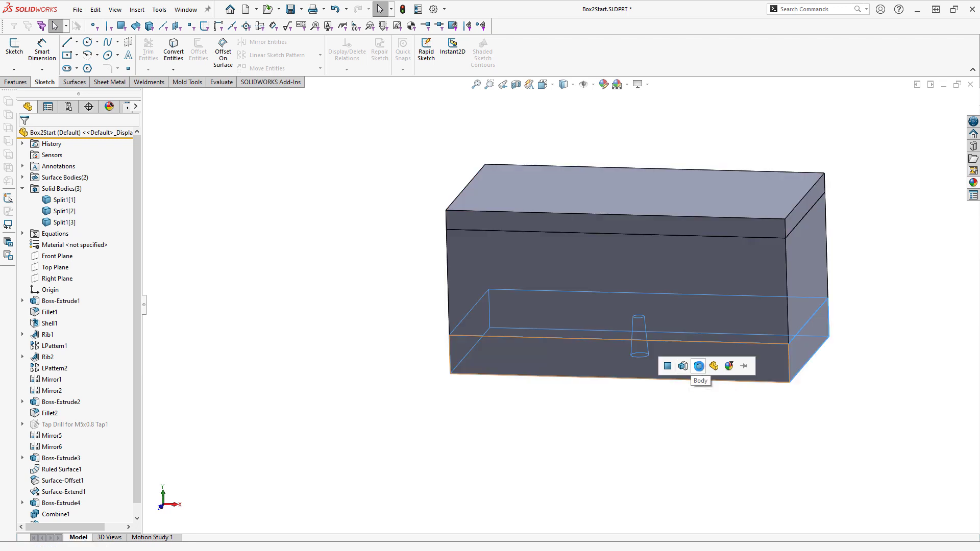
click(696, 365)
click(973, 184)
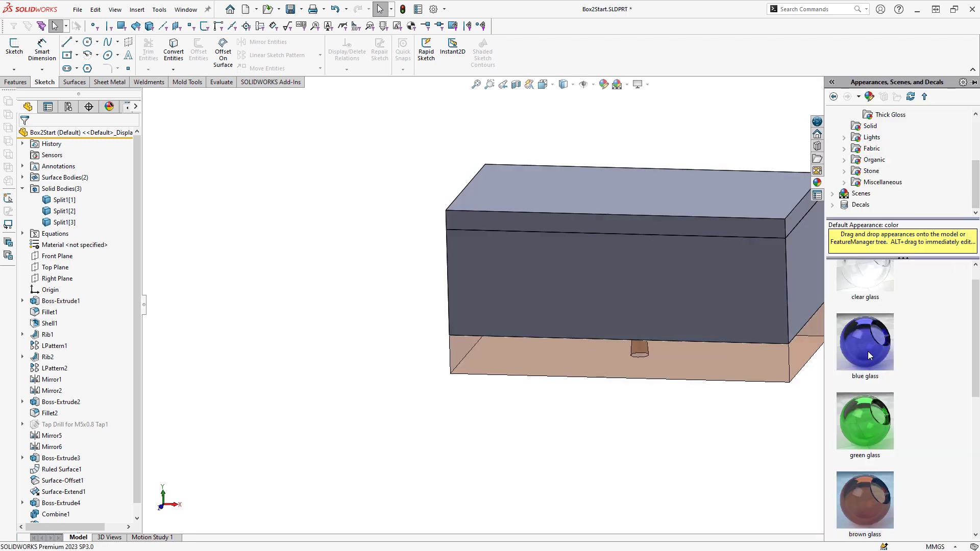
drag(868, 355, 666, 307)
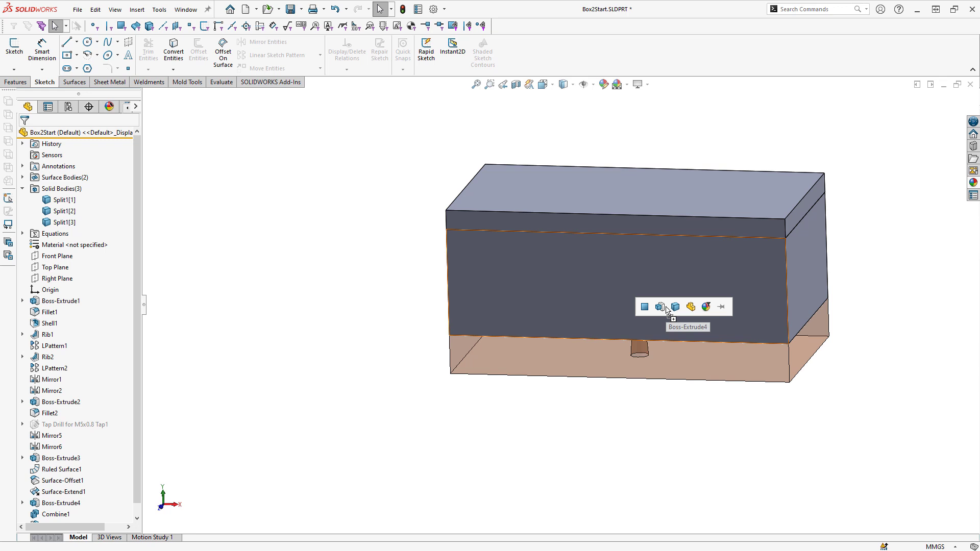
click(675, 306)
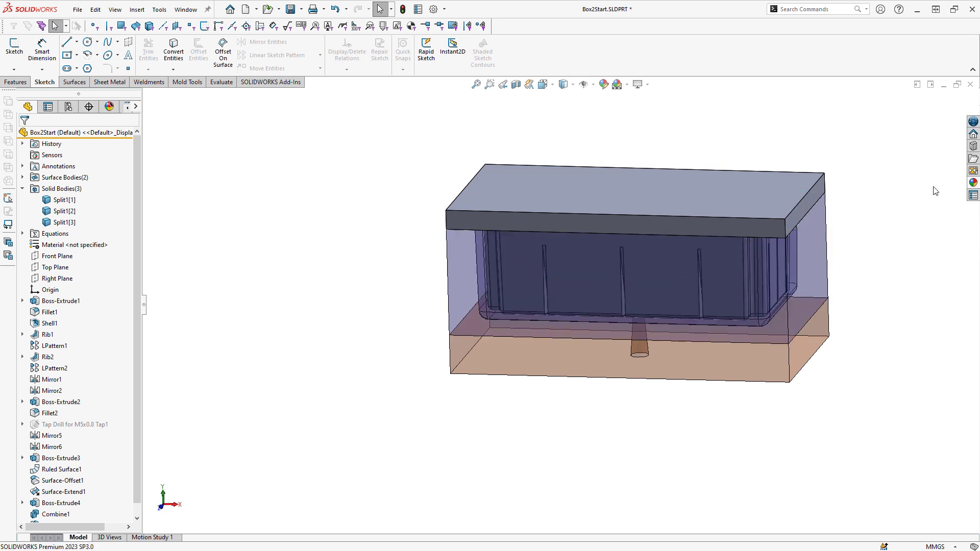
click(973, 184)
drag(866, 421, 699, 212)
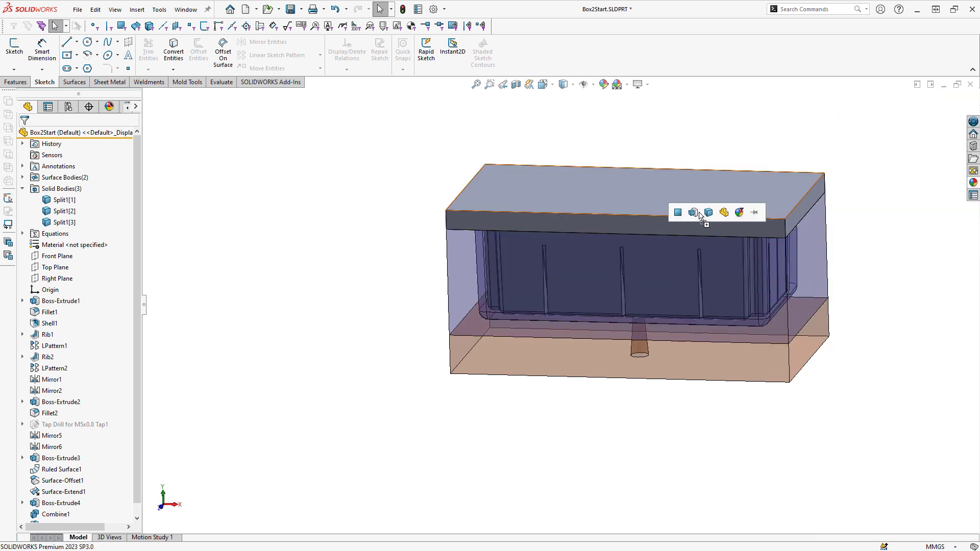
click(709, 214)
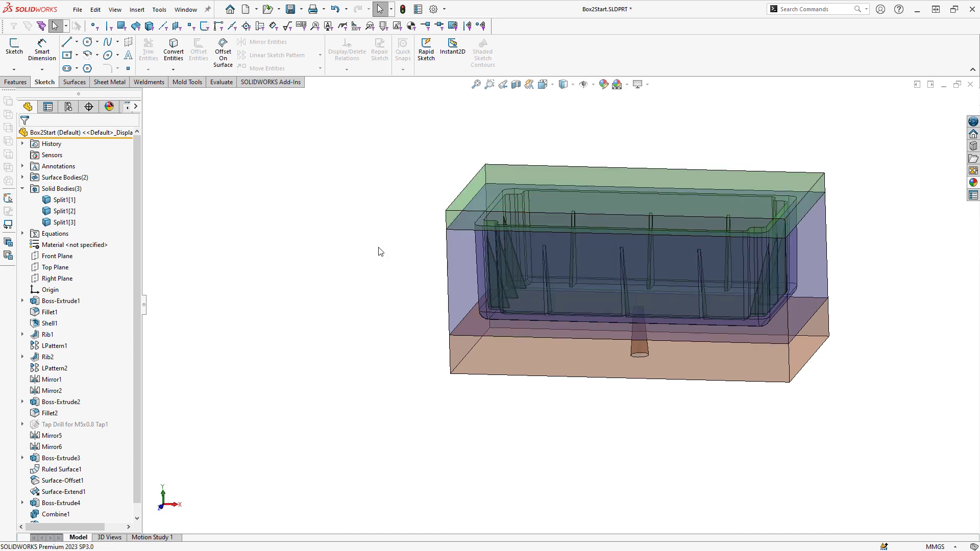
key(ctrl+7)
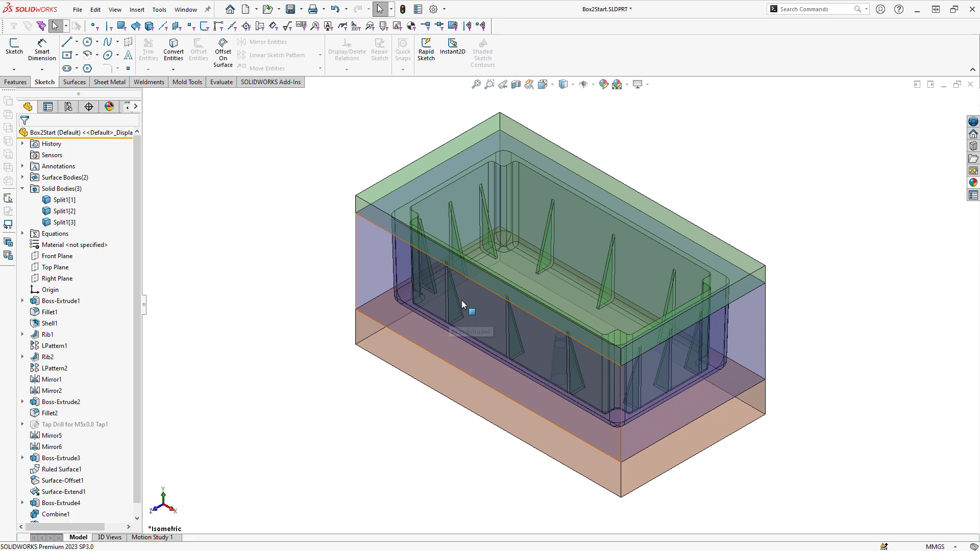
middle_drag(511, 340, 577, 391)
scroll(577, 390, down, 2)
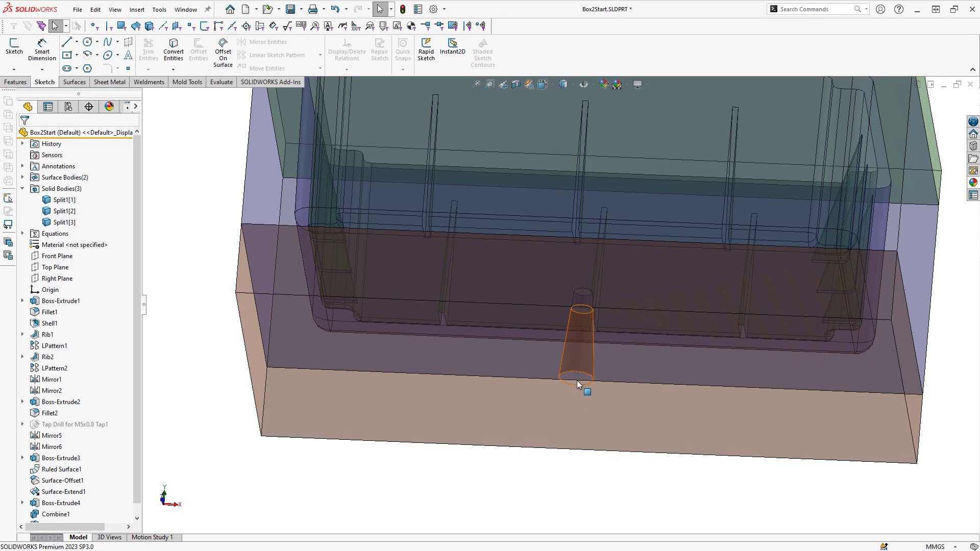
scroll(578, 384, up, 5)
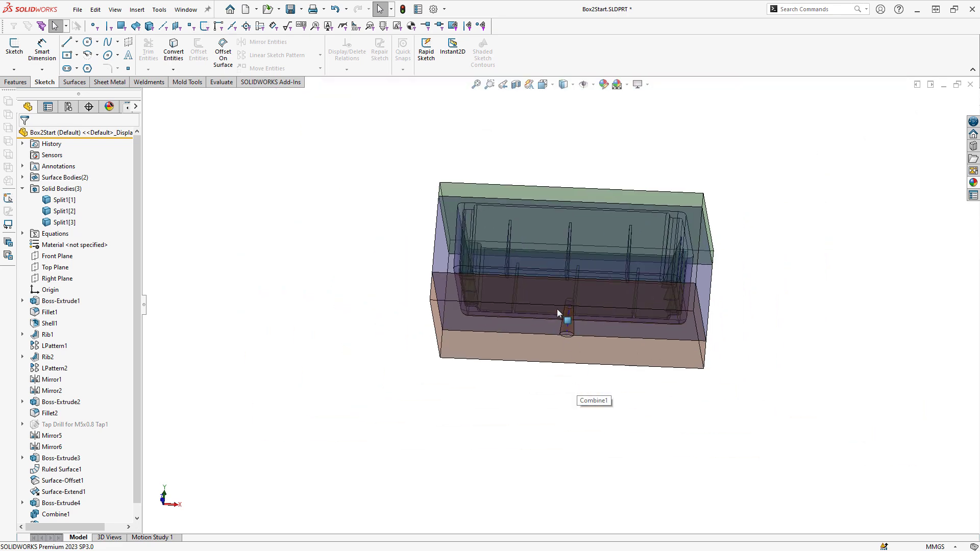
middle_drag(549, 373, 545, 381)
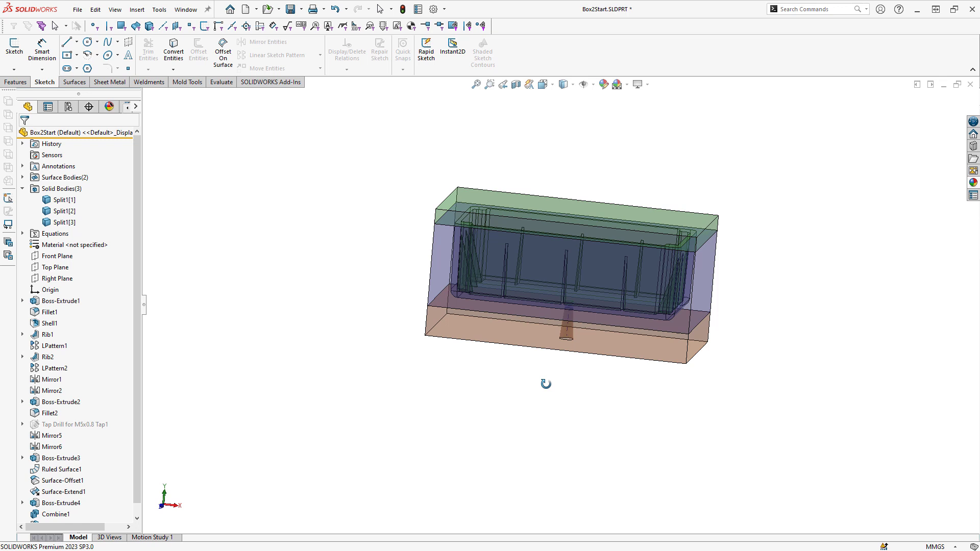
scroll(112, 418, down, 1)
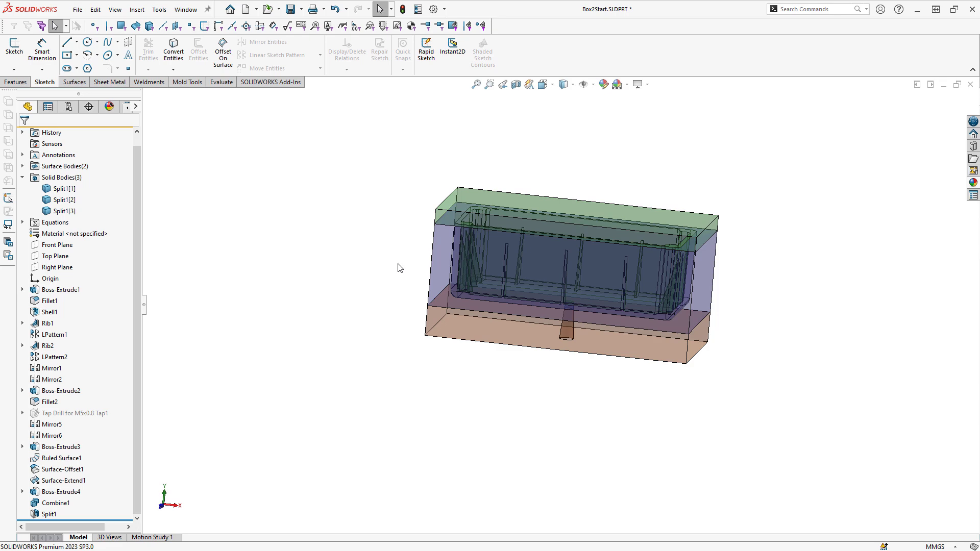
middle_drag(399, 267, 379, 284)
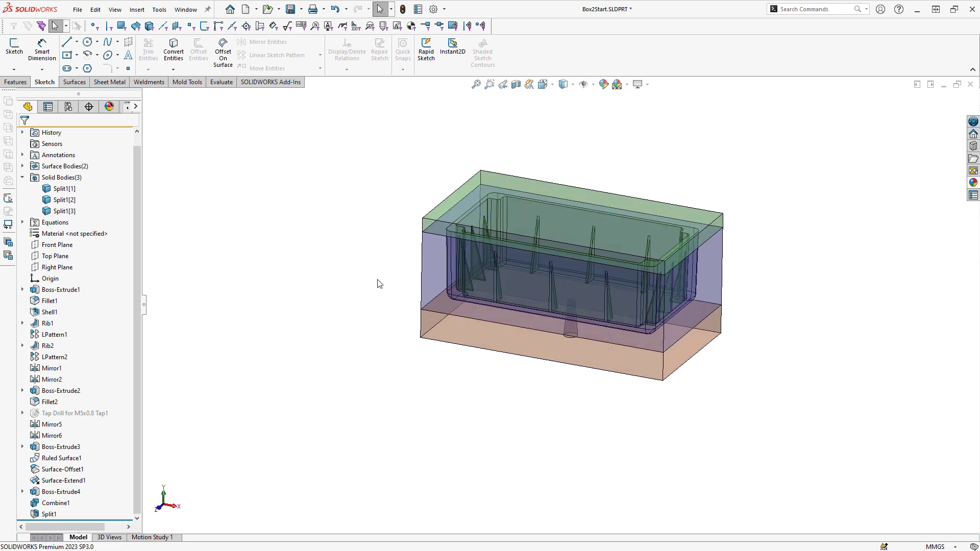